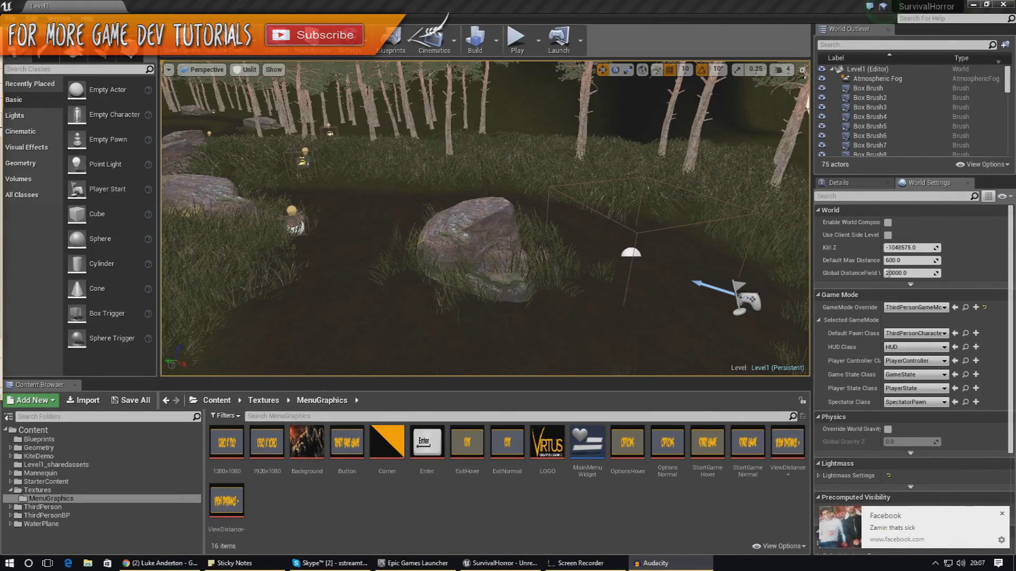
{"action": "right_click_drag", "start_coordinate": [254, 255], "coordinate": [240, 233]}
{"action": "key", "text": "s"}
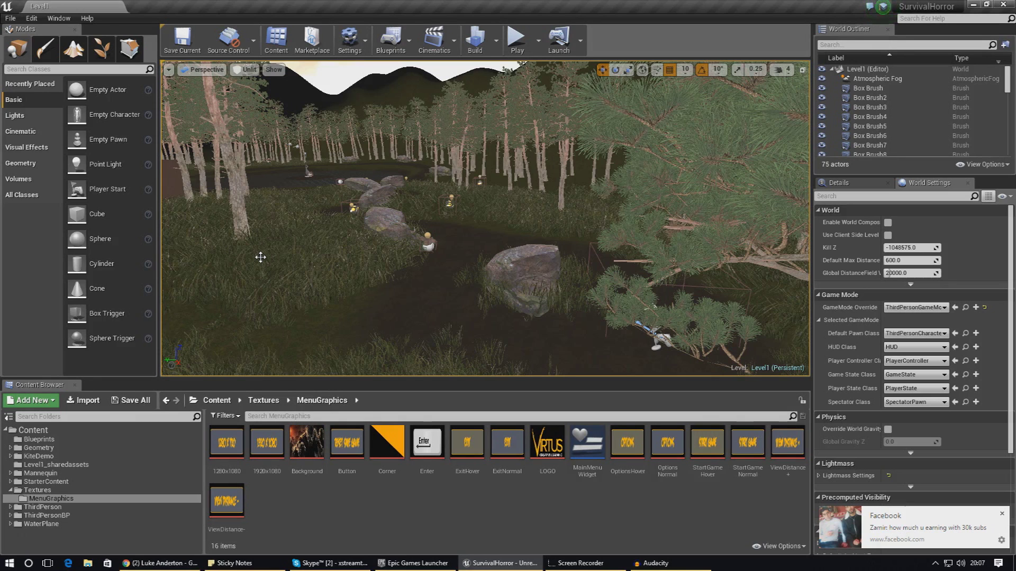
{"action": "right_click_drag", "start_coordinate": [347, 278], "coordinate": [385, 286]}
{"action": "key", "text": "w"}
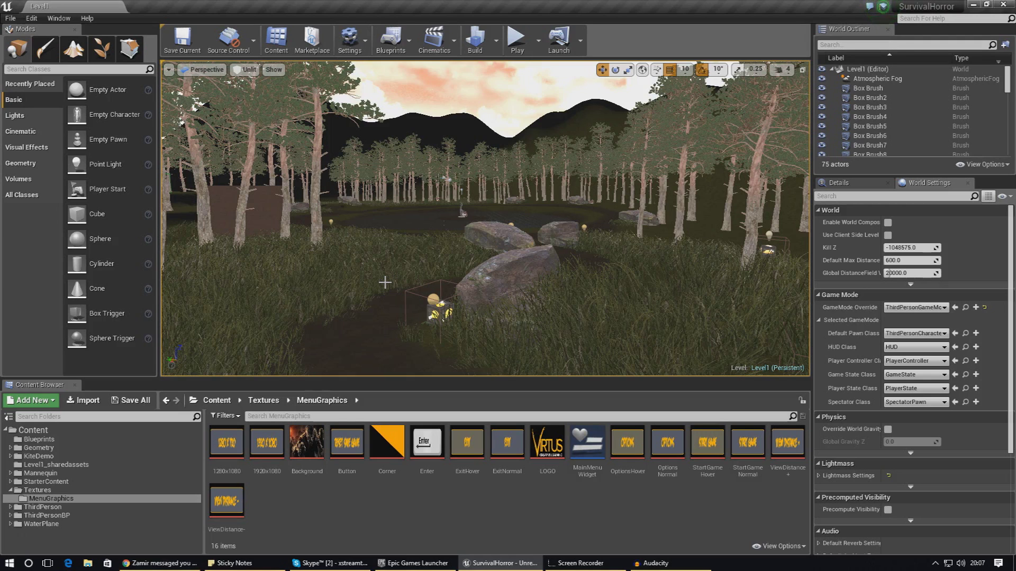
{"action": "key", "text": "w"}
{"action": "right_click_drag", "start_coordinate": [385, 282], "coordinate": [385, 283]}
{"action": "left_click", "coordinate": [31, 18]}
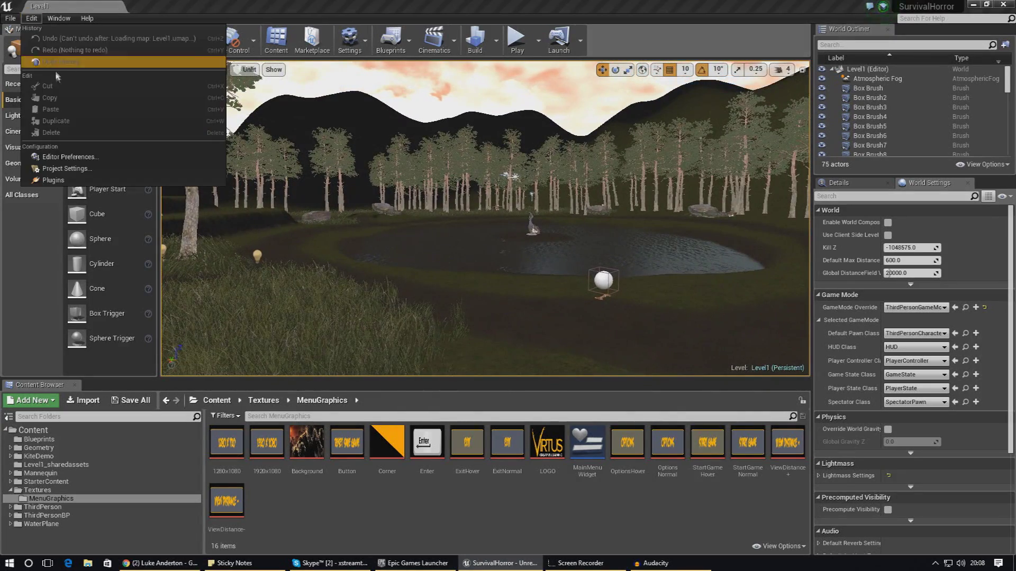
{"action": "left_click", "coordinate": [55, 171]}
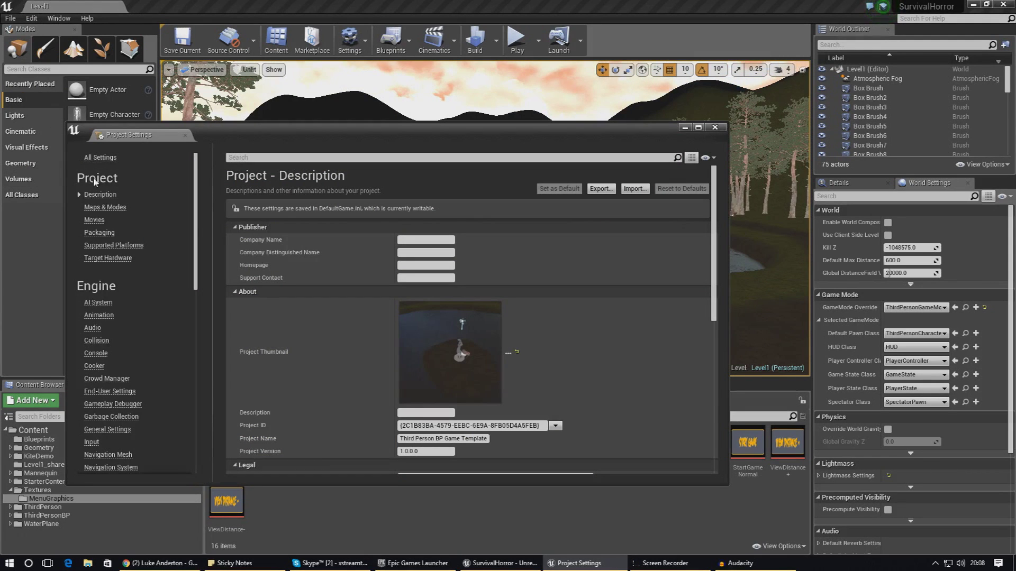
{"action": "left_click", "coordinate": [111, 207]}
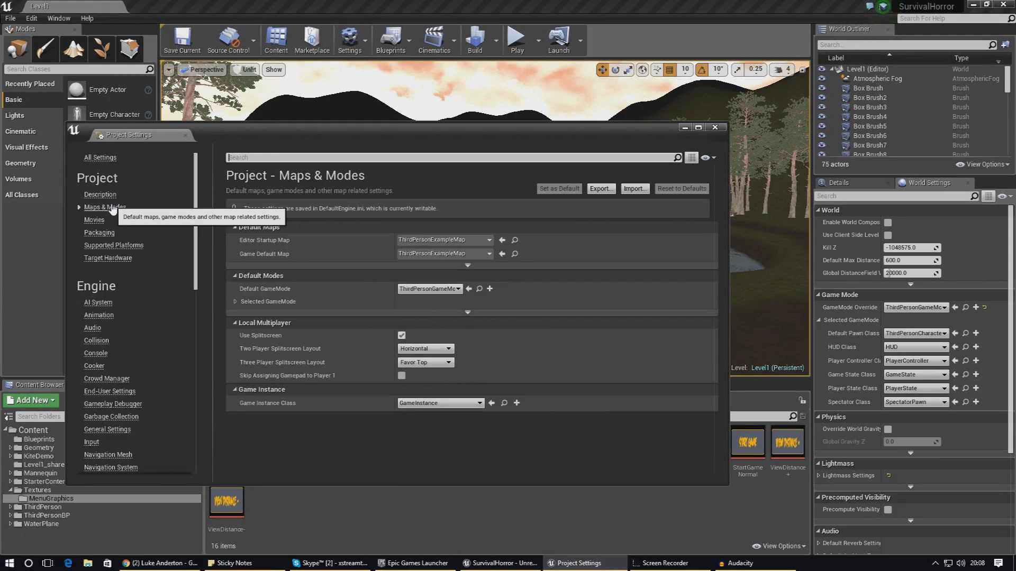
{"action": "left_click", "coordinate": [185, 135]}
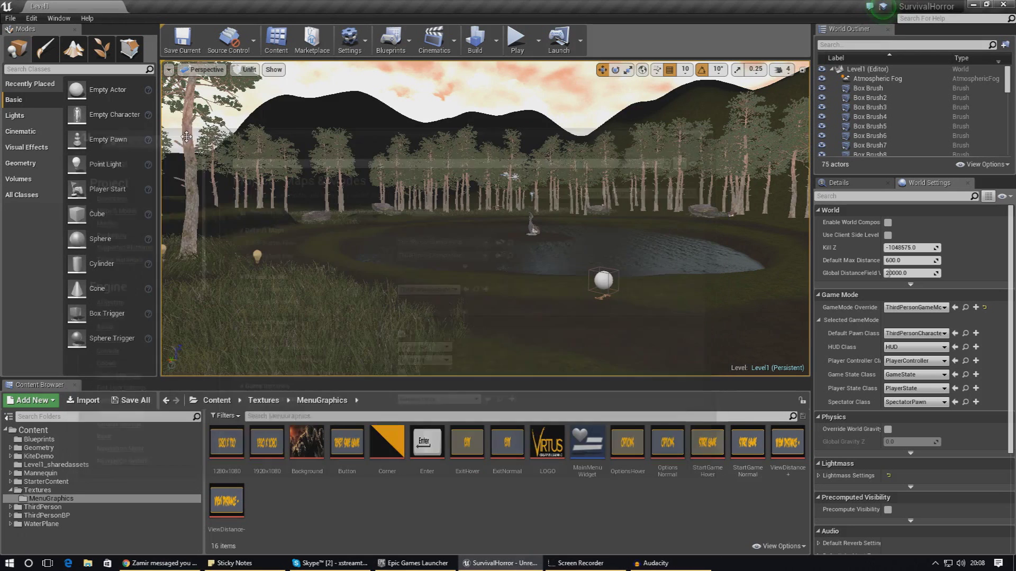
Open the project's Maps & Modes settings and expand the selected game mode's classes to review the default modes.
{"action": "left_click", "coordinate": [10, 18]}
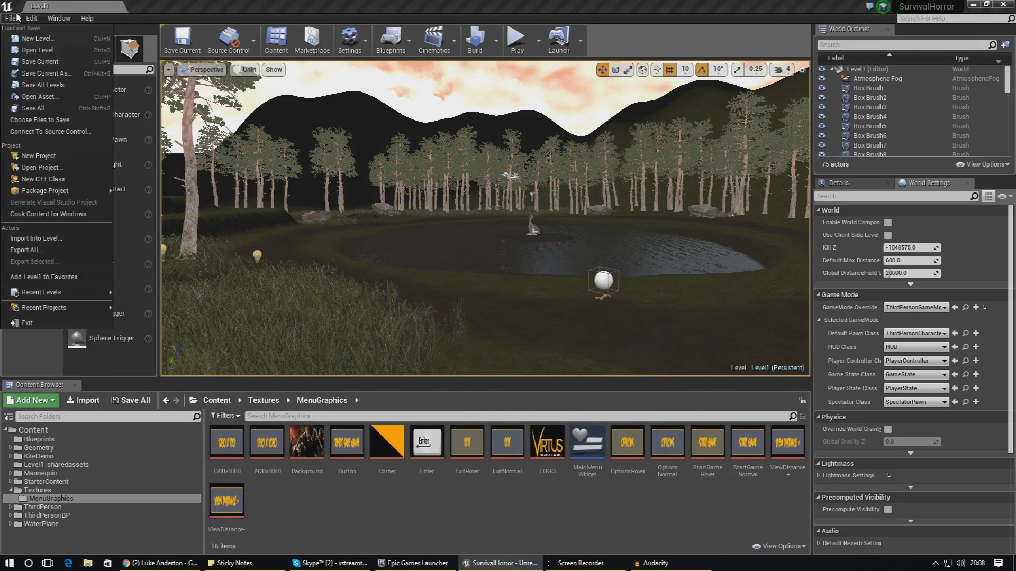
{"action": "left_click", "coordinate": [31, 18]}
{"action": "left_click", "coordinate": [61, 169]}
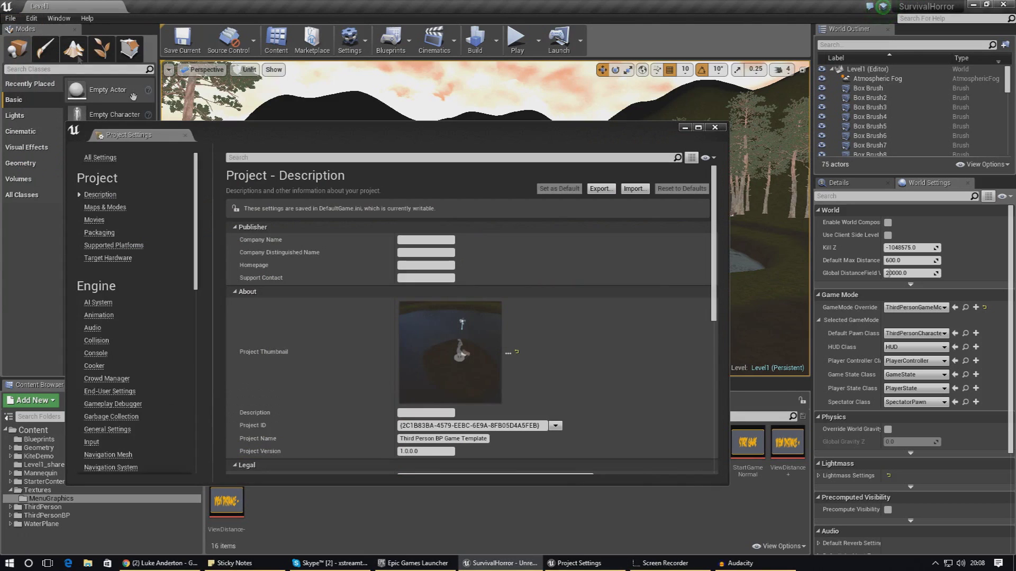
{"action": "left_click", "coordinate": [118, 207]}
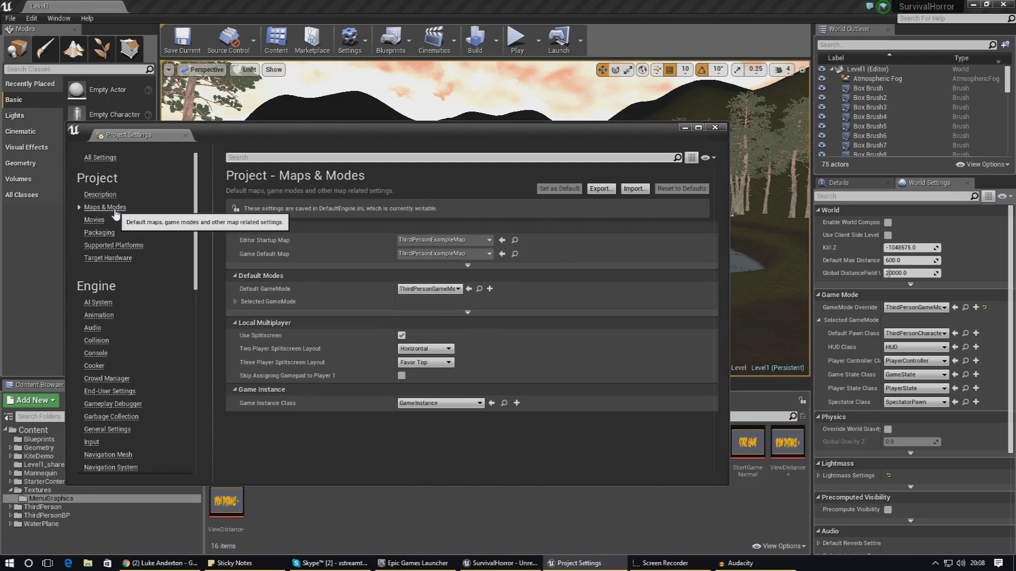
{"action": "left_click_drag", "start_coordinate": [236, 132], "coordinate": [242, 111]}
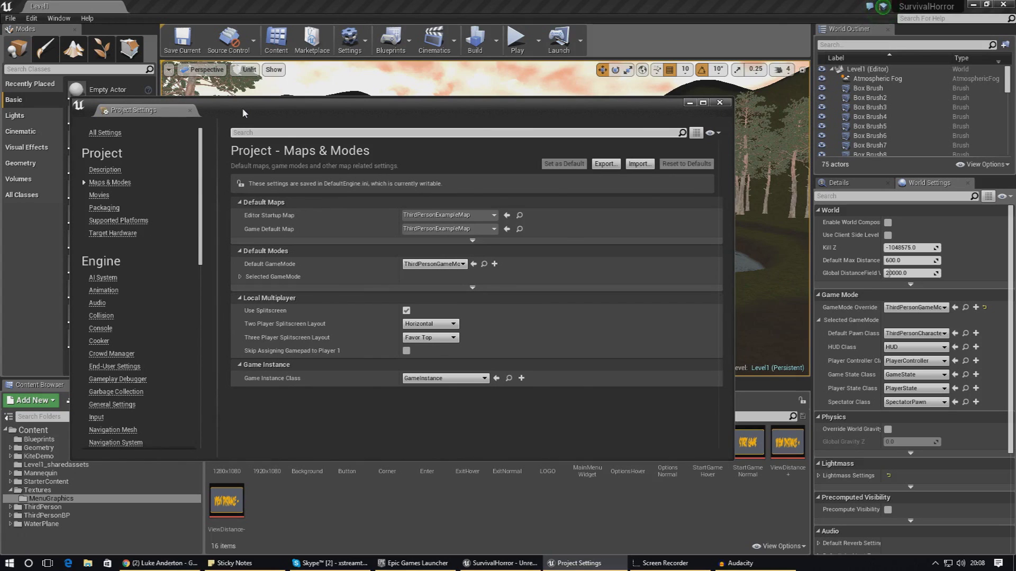
{"action": "left_click", "coordinate": [240, 277]}
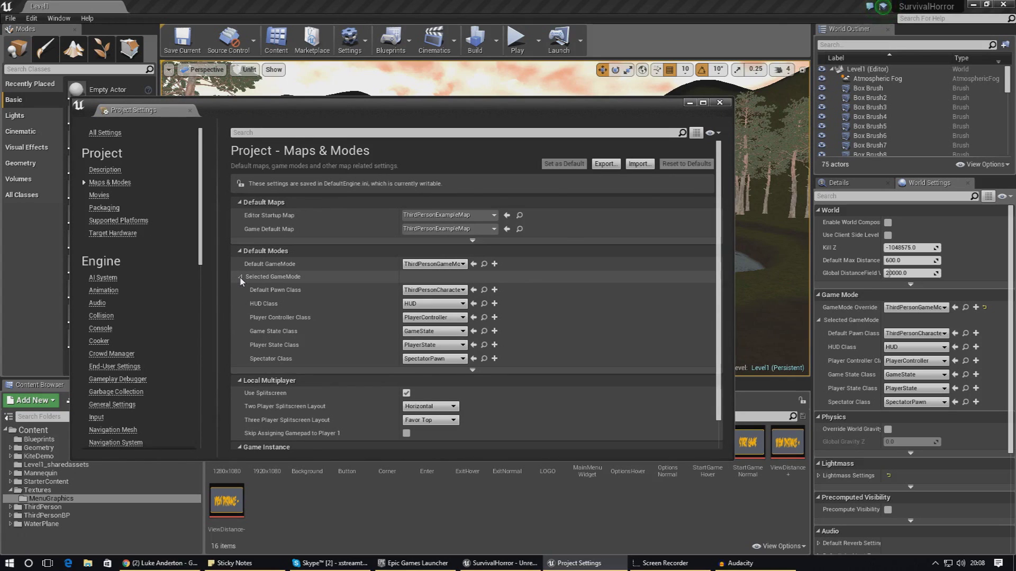
{"action": "left_click", "coordinate": [445, 264]}
{"action": "left_click", "coordinate": [446, 265]}
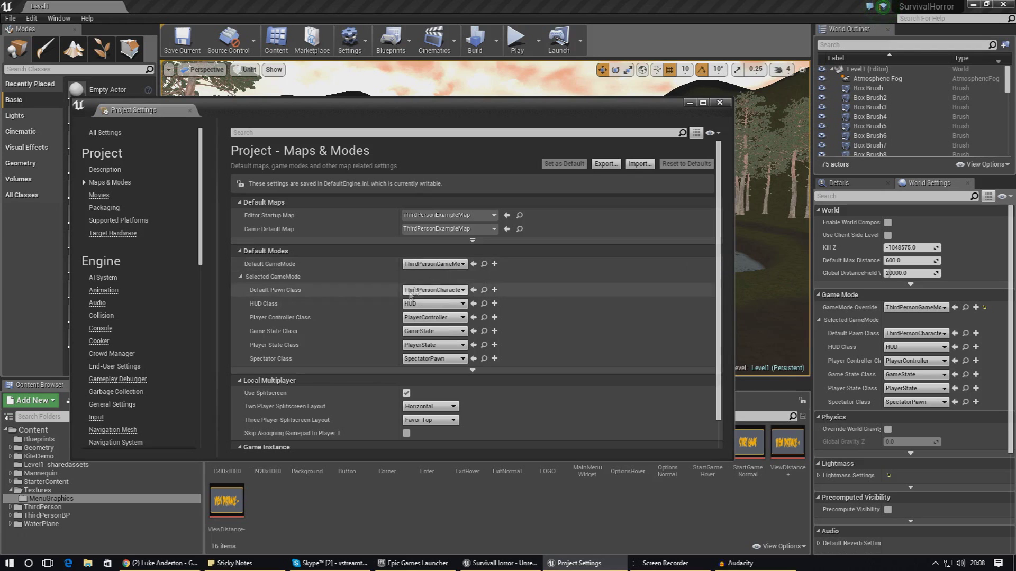
Set the project's Game Default Map to MainMenuLevel and close the project settings.
{"action": "left_click", "coordinate": [412, 229]}
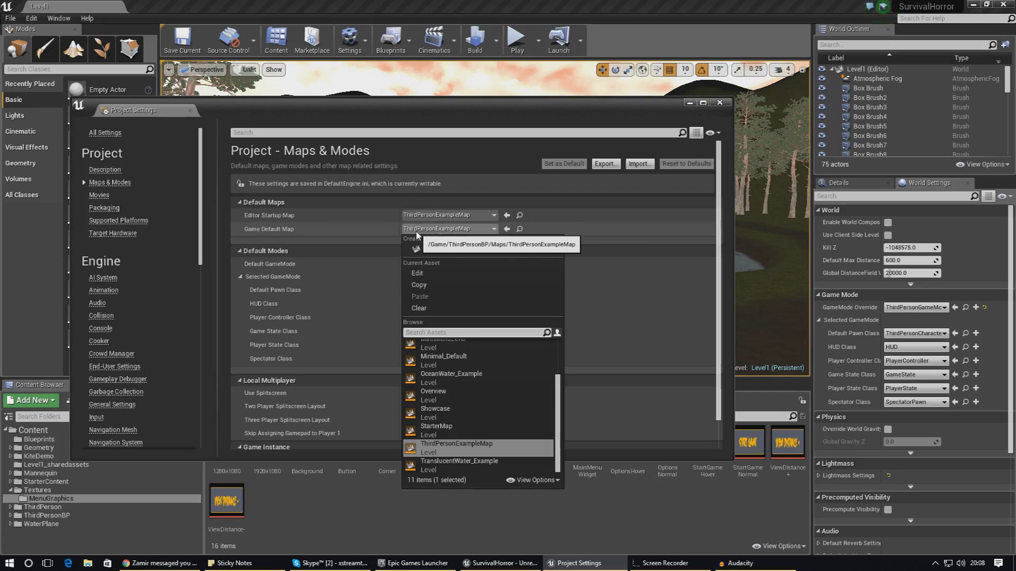
{"action": "type", "text": "main"}
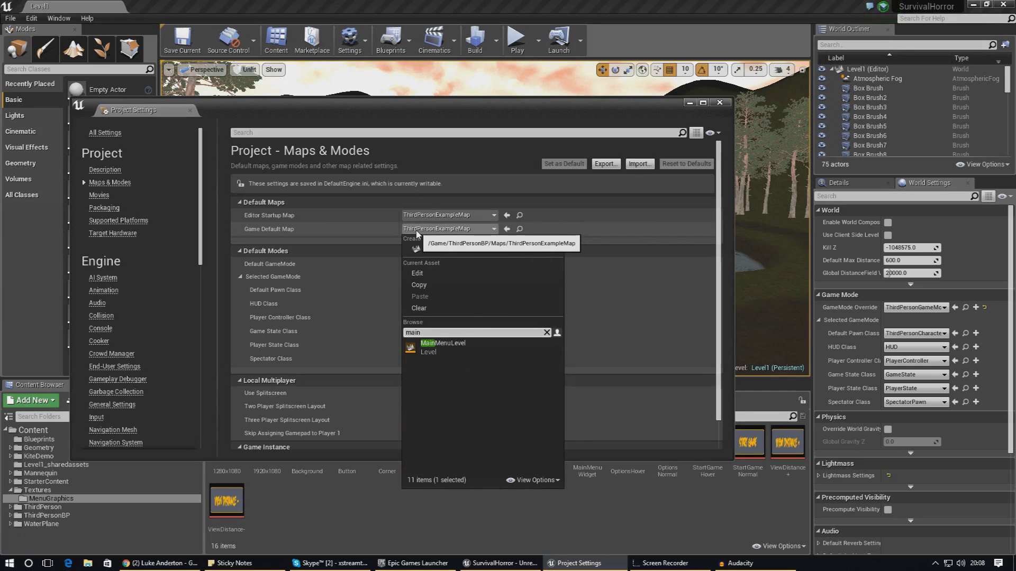
{"action": "left_click", "coordinate": [476, 345]}
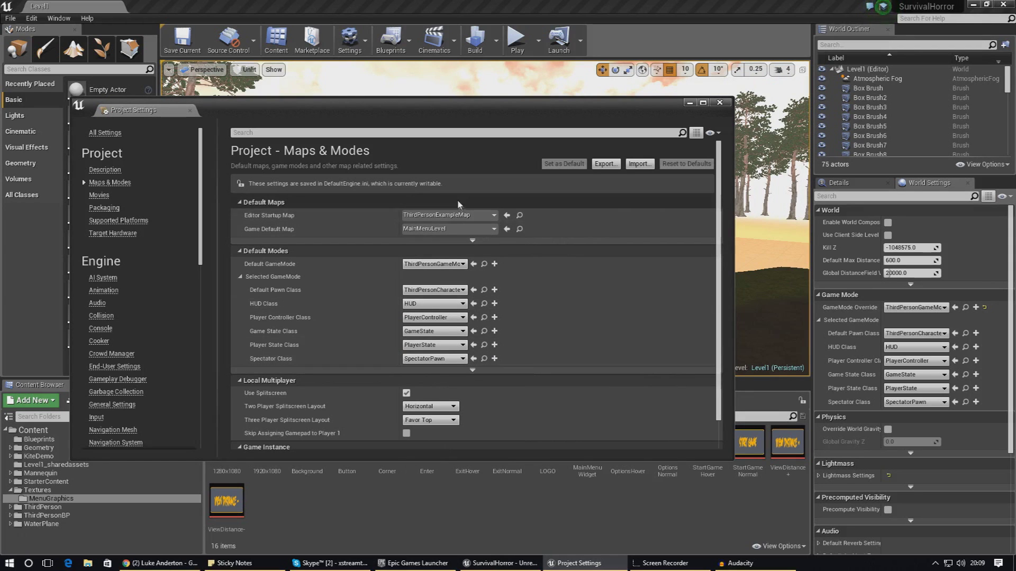
{"action": "left_click", "coordinate": [445, 215]}
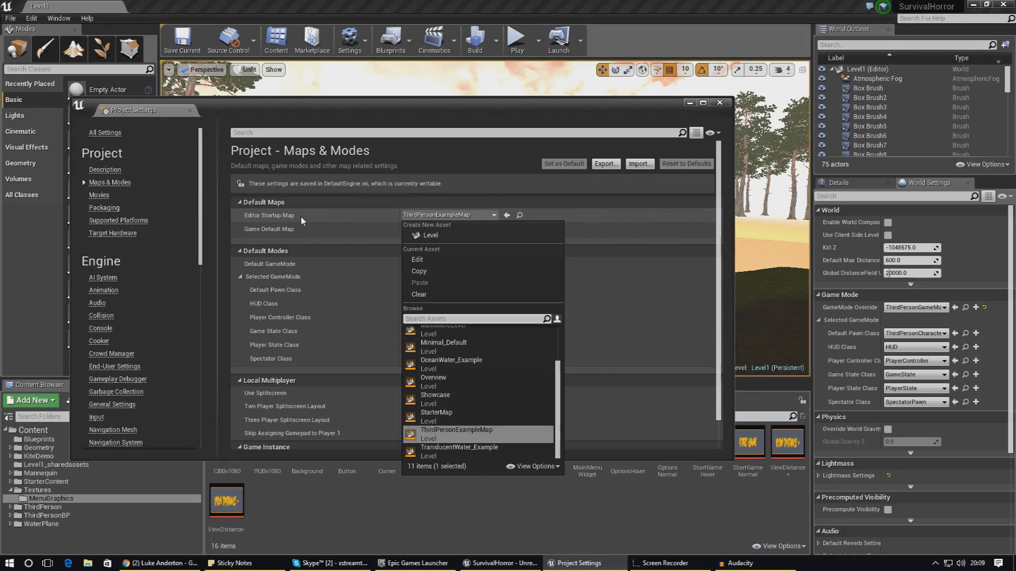
{"action": "left_click", "coordinate": [347, 200]}
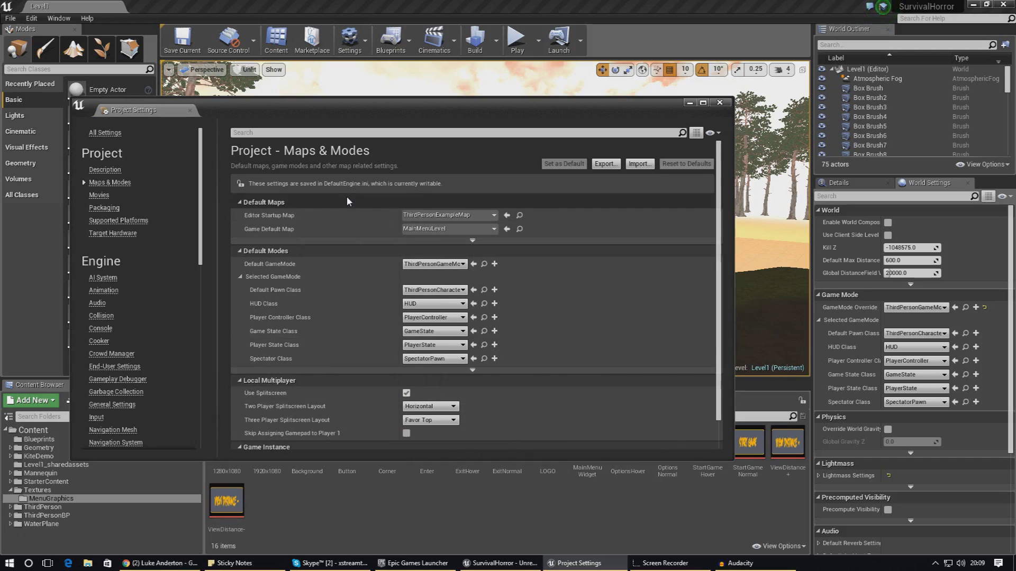
{"action": "left_click", "coordinate": [719, 102]}
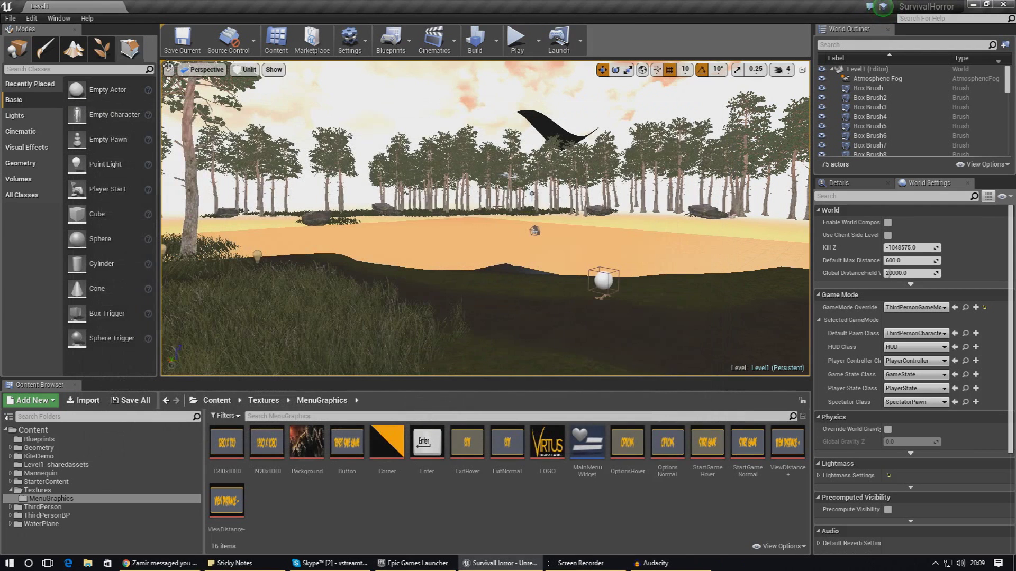
Open the MainMenuLevel map from the project's Content folder.
{"action": "left_click", "coordinate": [10, 18]}
{"action": "left_click", "coordinate": [32, 46]}
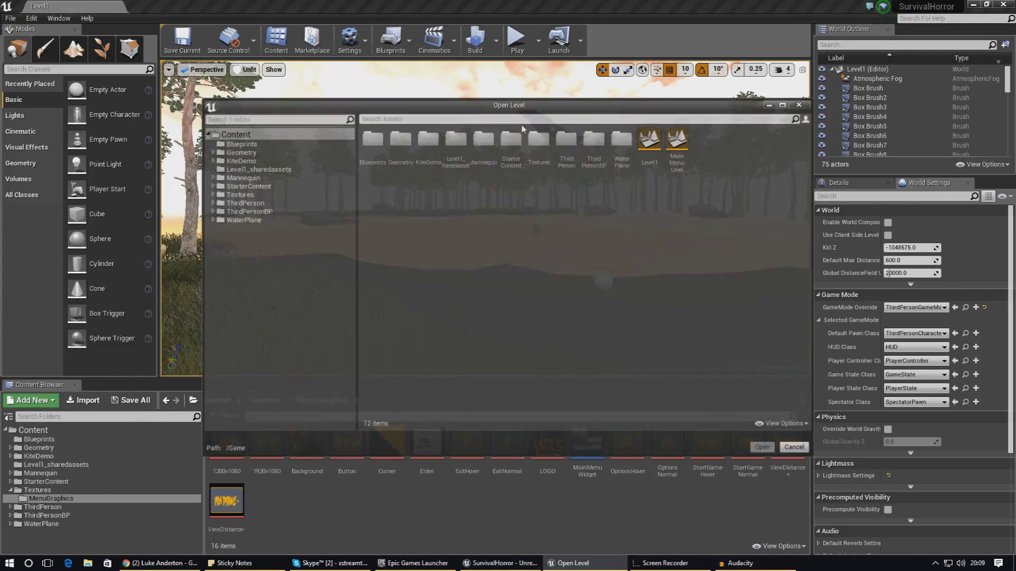
{"action": "double_click", "coordinate": [675, 156]}
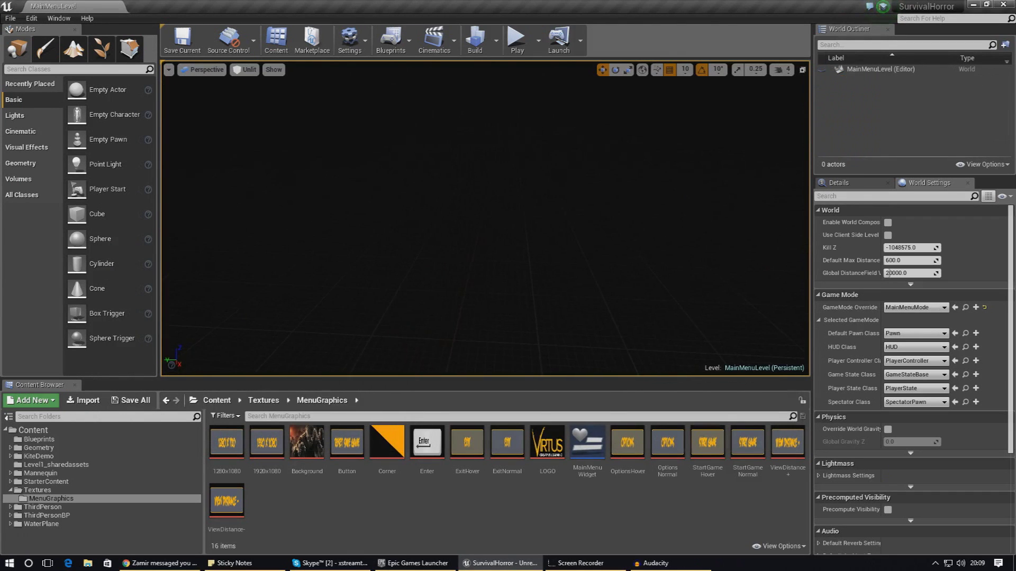
Play the main menu level in the editor, view the menu's Options page and stop the session.
{"action": "left_click", "coordinate": [516, 45]}
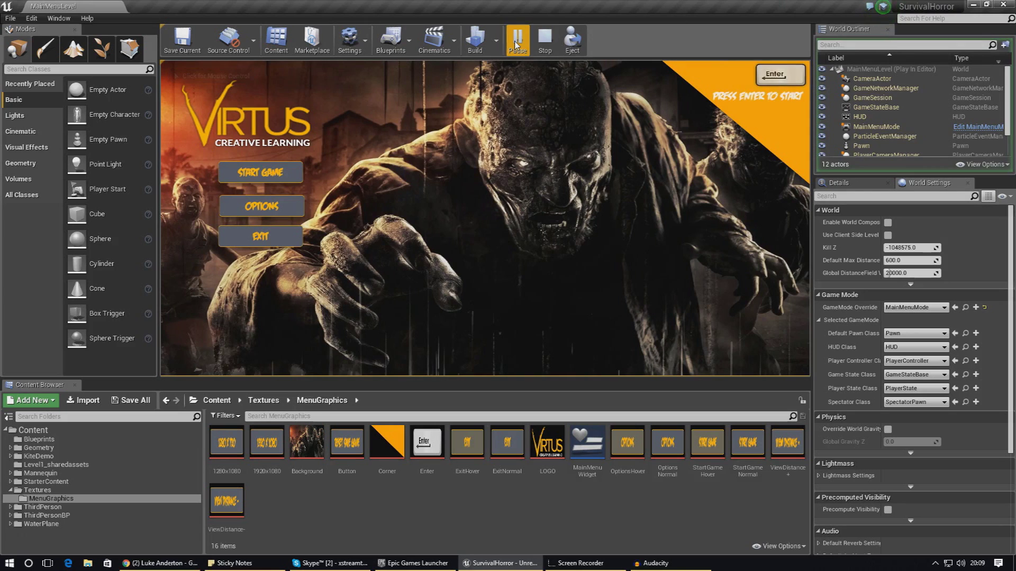
{"action": "left_click", "coordinate": [412, 209]}
{"action": "left_click", "coordinate": [261, 206]}
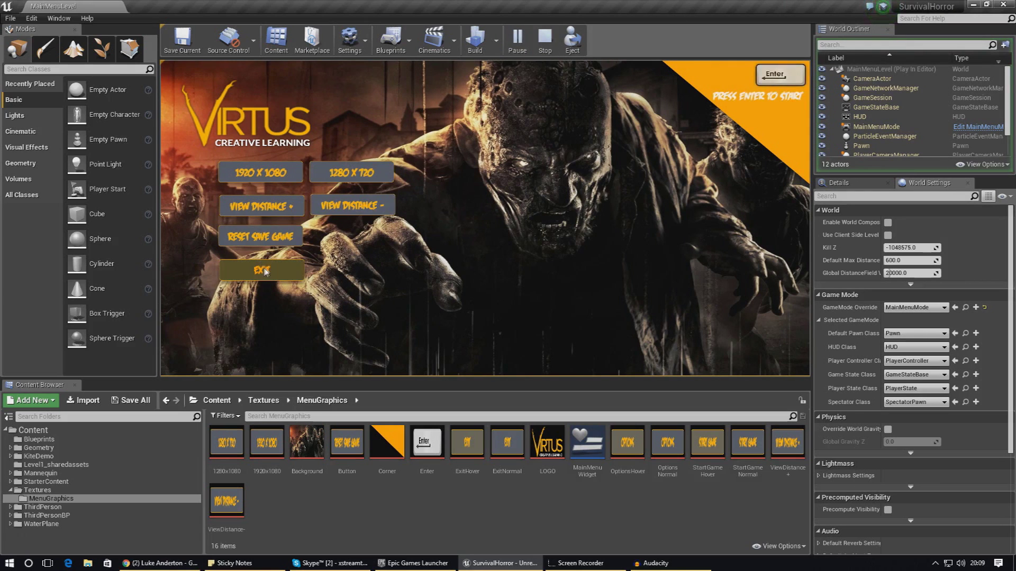
{"action": "left_click", "coordinate": [545, 40]}
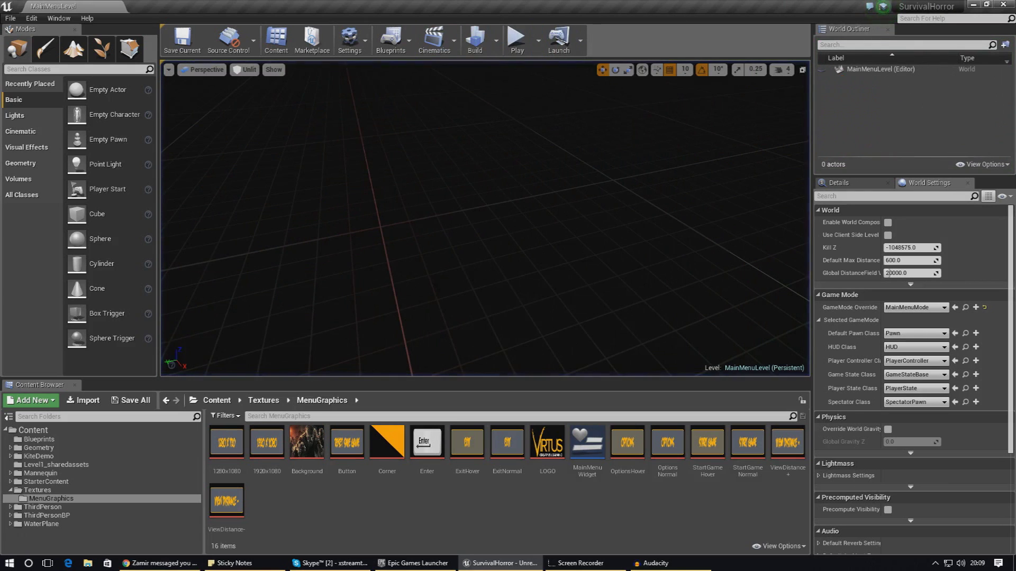
Review the game modes available for the level's GameMode Override in World Settings.
{"action": "left_click", "coordinate": [59, 18]}
{"action": "left_click", "coordinate": [85, 166]}
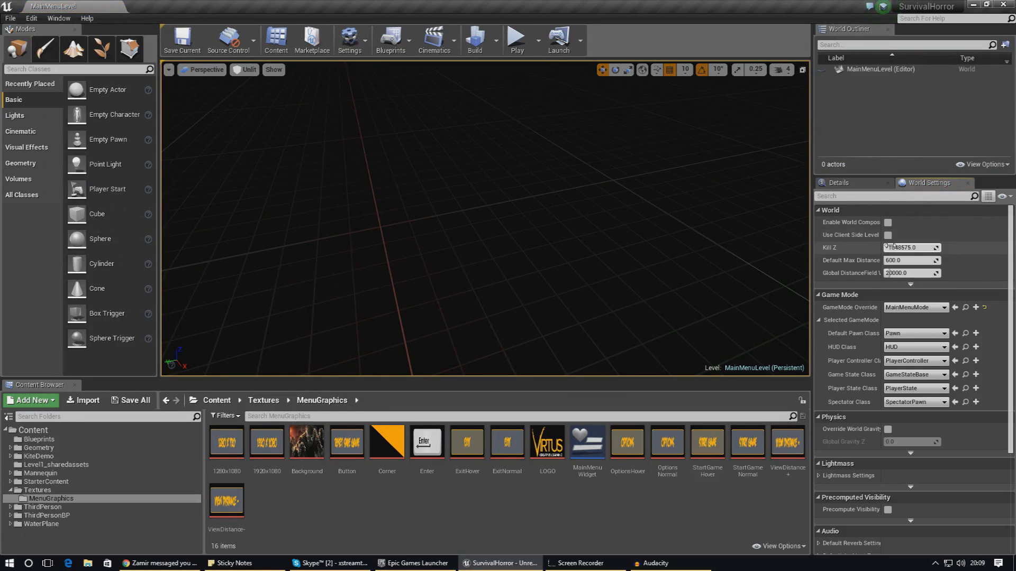
{"action": "left_click", "coordinate": [893, 310]}
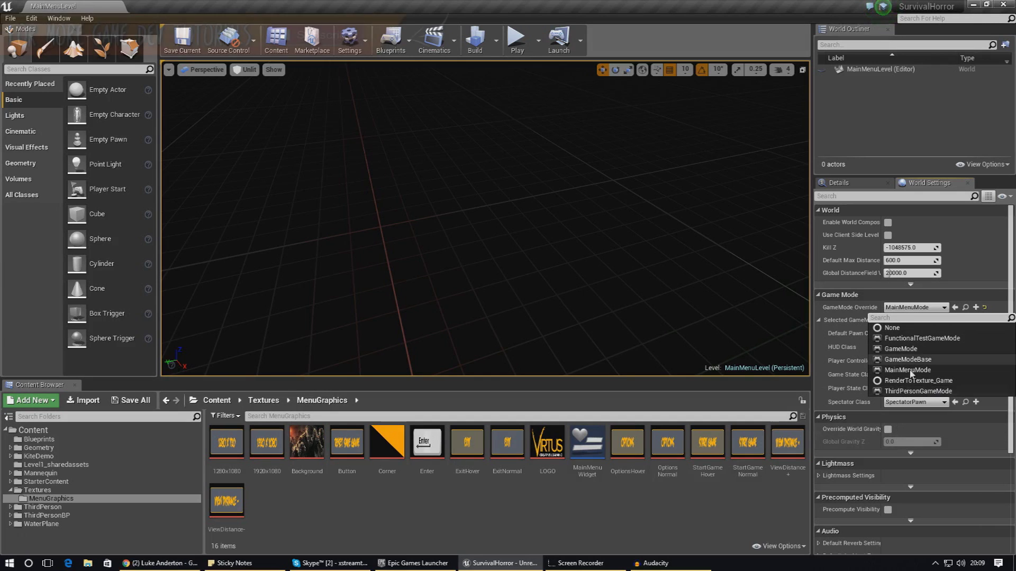
{"action": "left_click", "coordinate": [856, 309]}
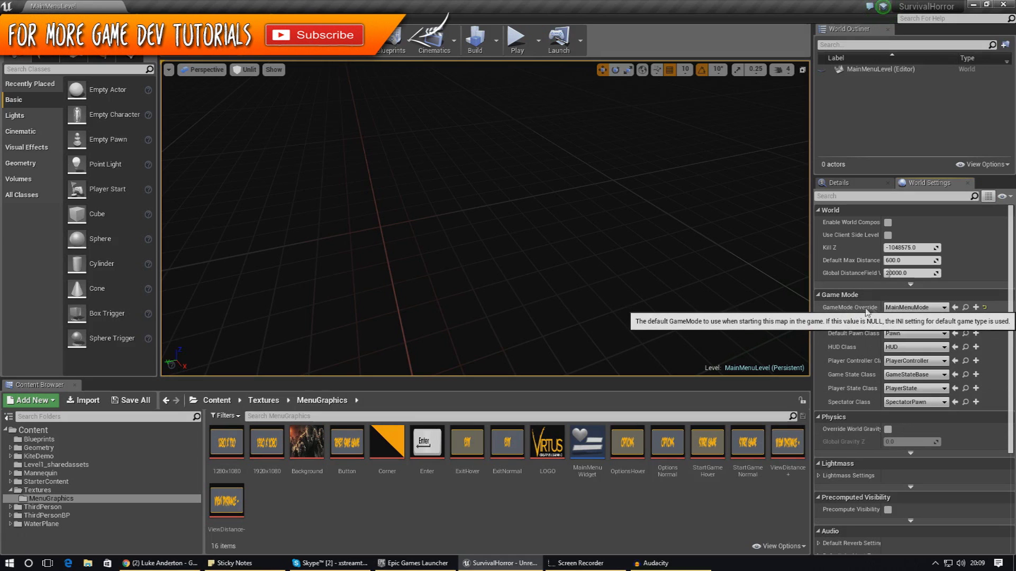
Create a GameMode blueprint named MainMenuOverGameMode in the Blueprints folder and use it as the level's GameMode Override.
{"action": "left_click", "coordinate": [976, 307]}
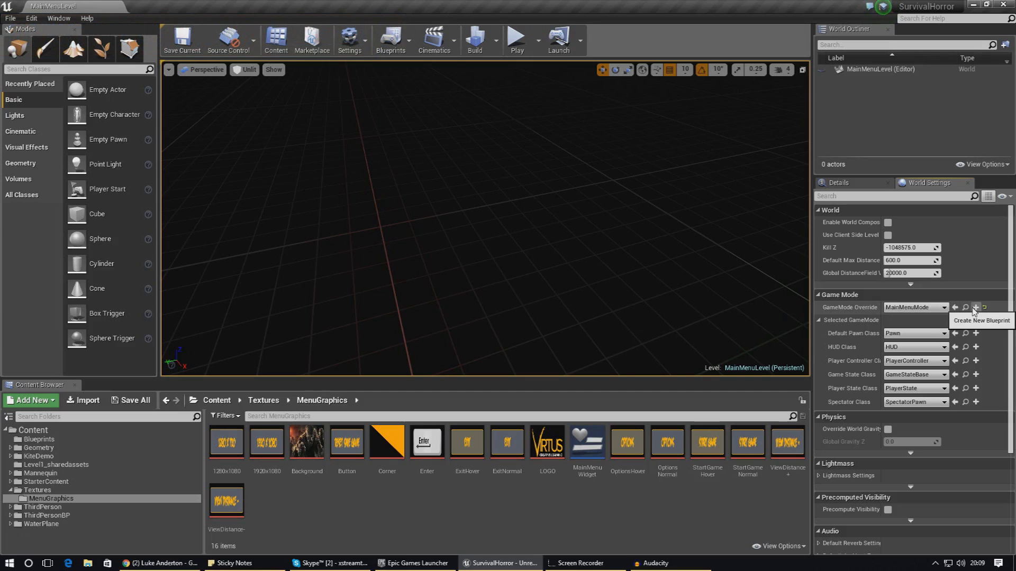
{"action": "left_click", "coordinate": [430, 381]}
{"action": "left_click", "coordinate": [431, 381]}
{"action": "left_click_drag", "start_coordinate": [422, 382], "coordinate": [415, 387]}
{"action": "type", "text": "MainMenu"}
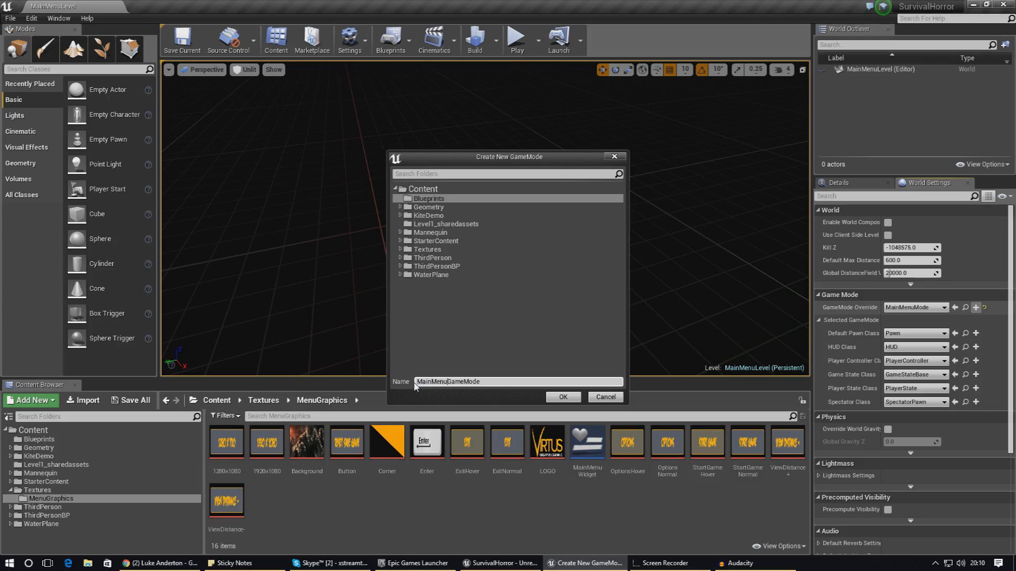
{"action": "type", "text": "Over"}
{"action": "left_click", "coordinate": [563, 399]}
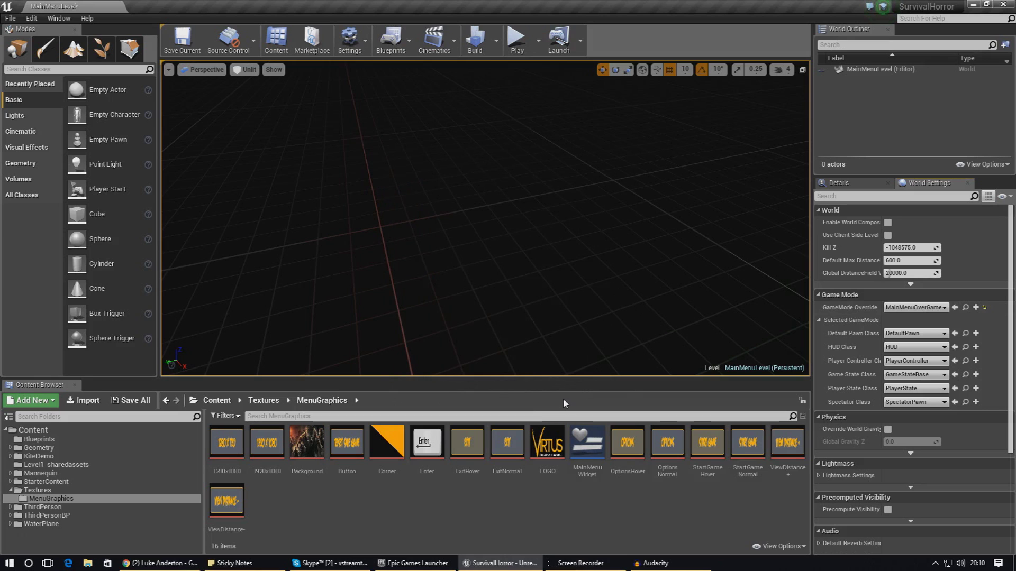
{"action": "left_click", "coordinate": [913, 308]}
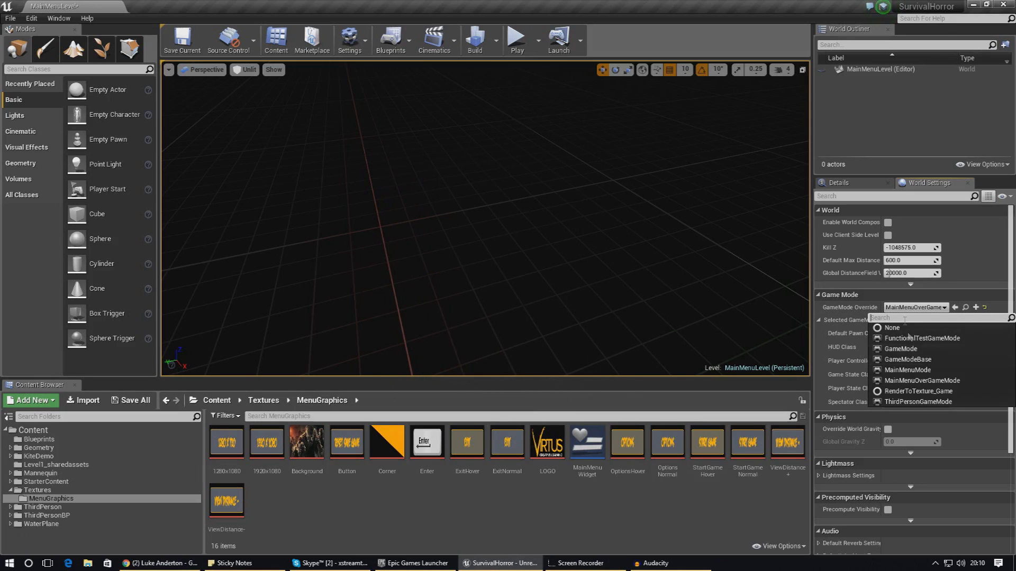
{"action": "left_click", "coordinate": [907, 381]}
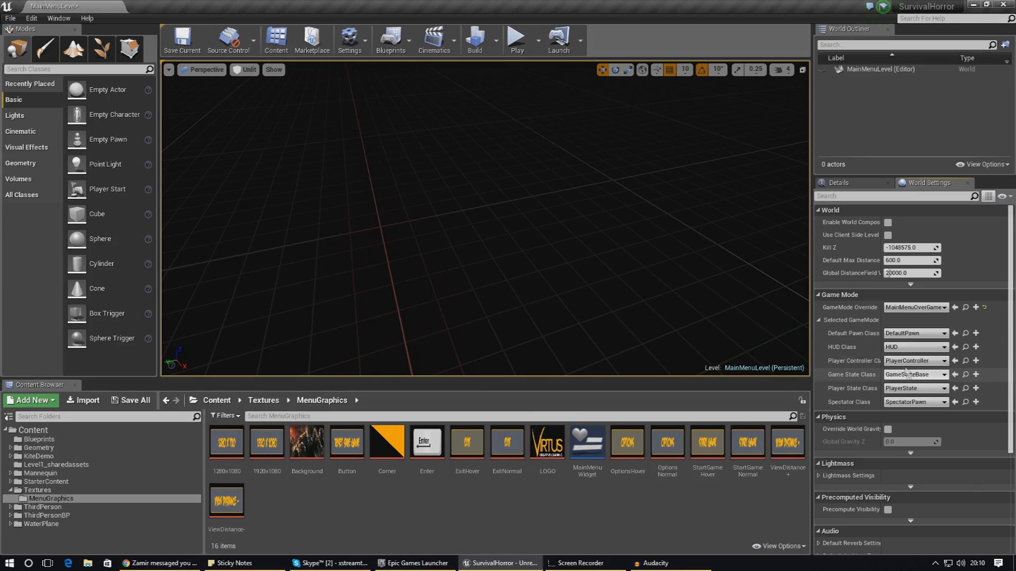
Set the Default Pawn Class and HUD Class of the level's game mode to None.
{"action": "left_click", "coordinate": [906, 335]}
{"action": "left_click", "coordinate": [898, 355]}
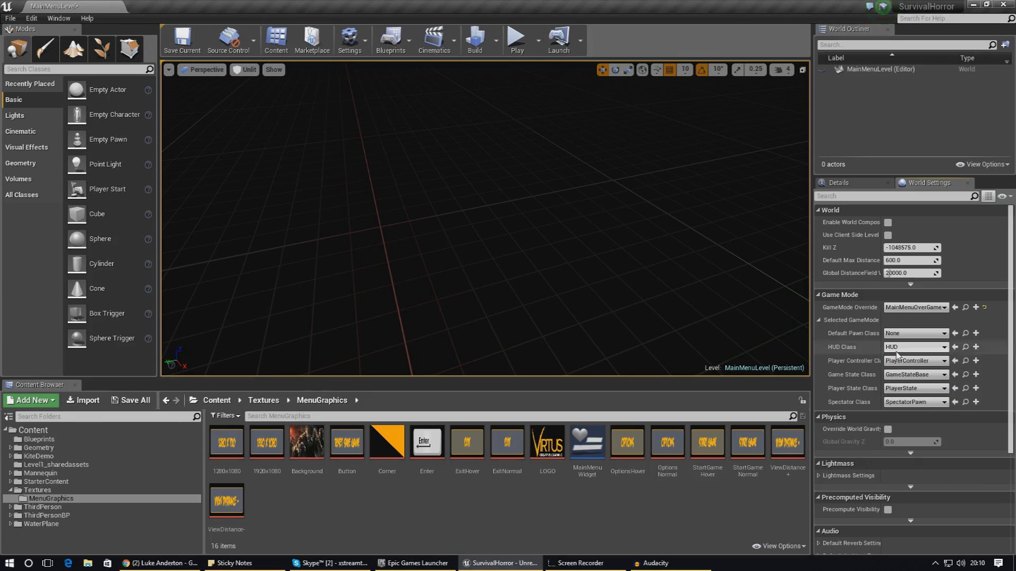
{"action": "left_click", "coordinate": [906, 347]}
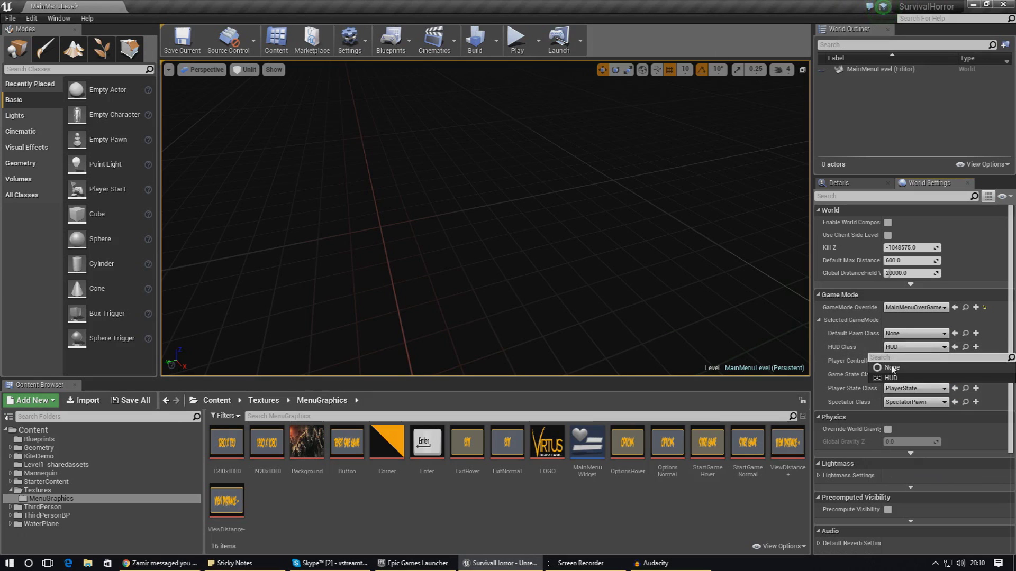
{"action": "left_click", "coordinate": [892, 368]}
Play the main menu level in the editor to check the menu, stop the session and save the level.
{"action": "left_click", "coordinate": [517, 40]}
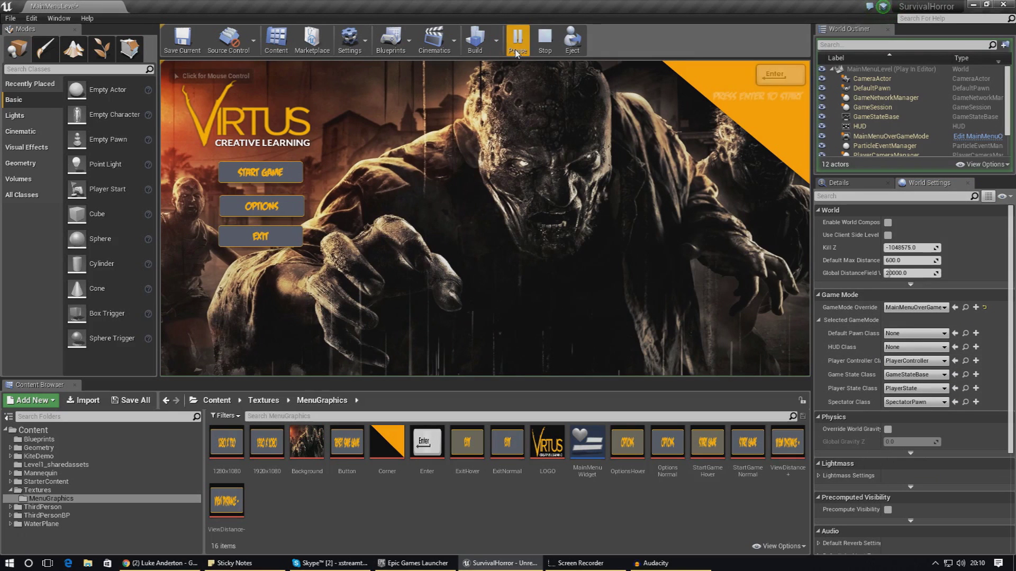
{"action": "left_click", "coordinate": [318, 233]}
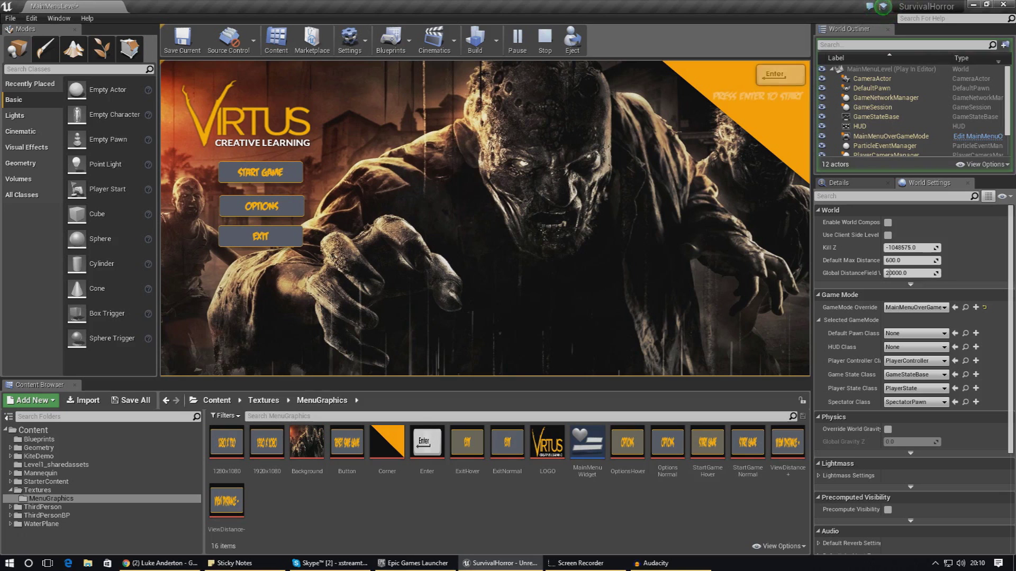
{"action": "key", "text": "Escape"}
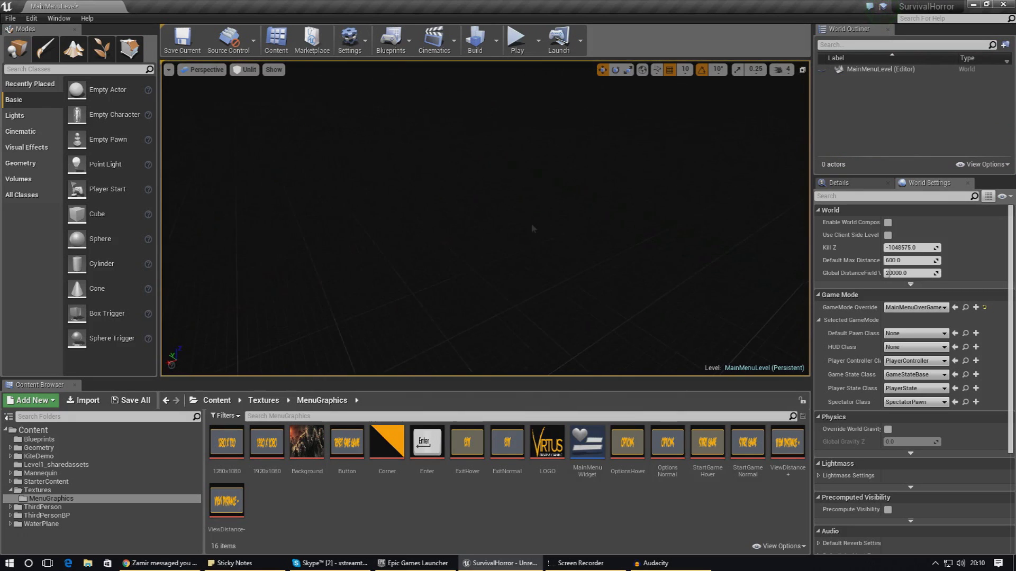
{"action": "left_click", "coordinate": [180, 56]}
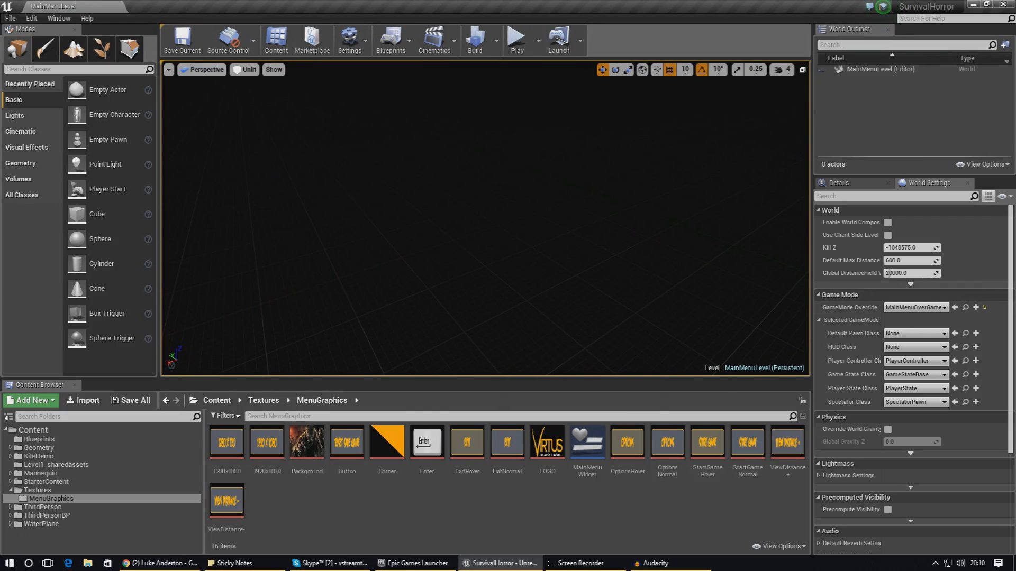
Open Level1 without saving the MainMenuOverGameMode blueprint and check the level's GameMode Override in World Settings.
{"action": "left_click", "coordinate": [10, 18]}
{"action": "left_click", "coordinate": [32, 53]}
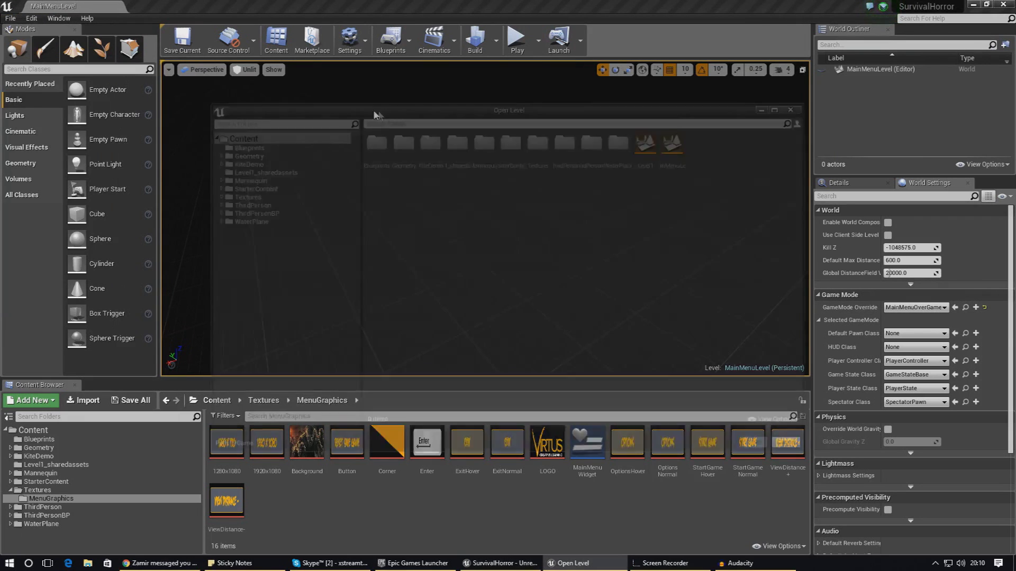
{"action": "double_click", "coordinate": [651, 154]}
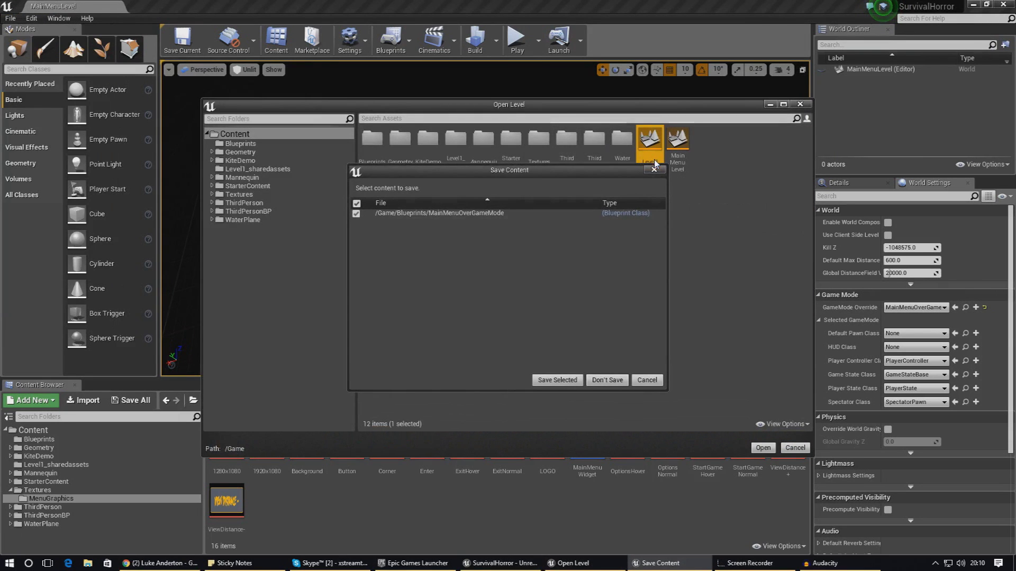
{"action": "left_click", "coordinate": [606, 381]}
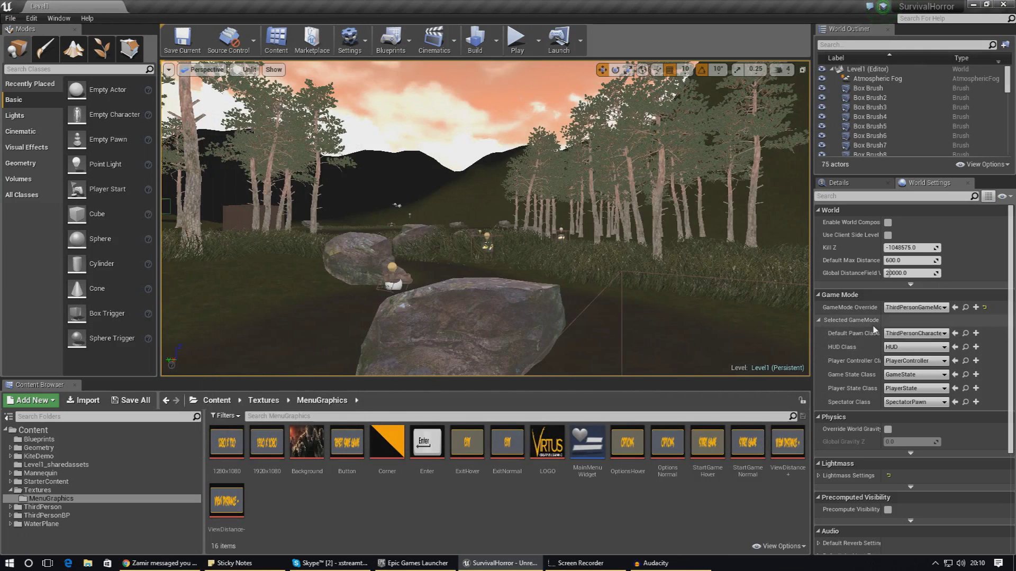
{"action": "left_click", "coordinate": [917, 308]}
Play Level1 in the editor, walk the character around briefly and stop the session.
{"action": "right_click_drag", "start_coordinate": [522, 127], "coordinate": [466, 174]}
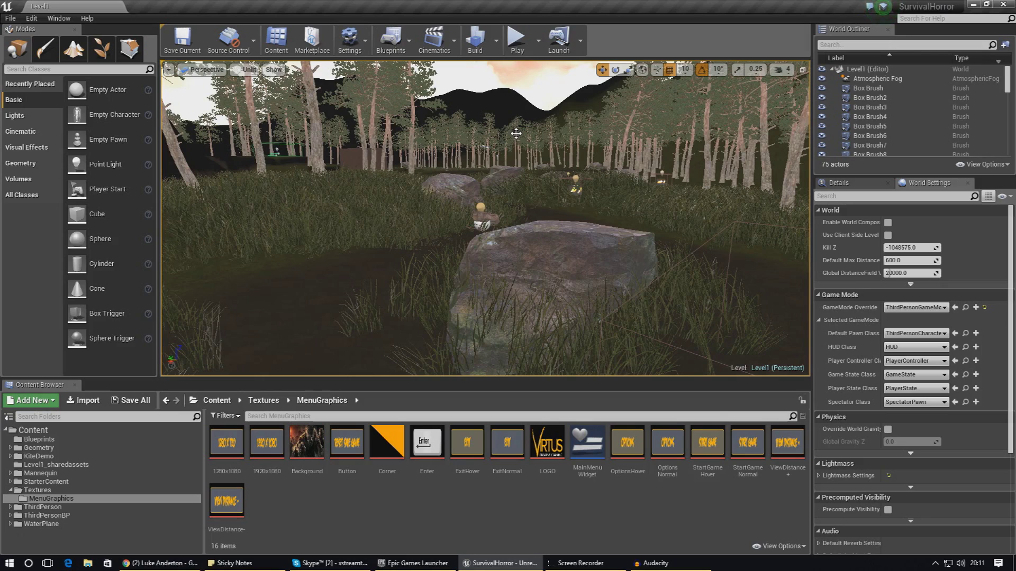
{"action": "left_click", "coordinate": [516, 38]}
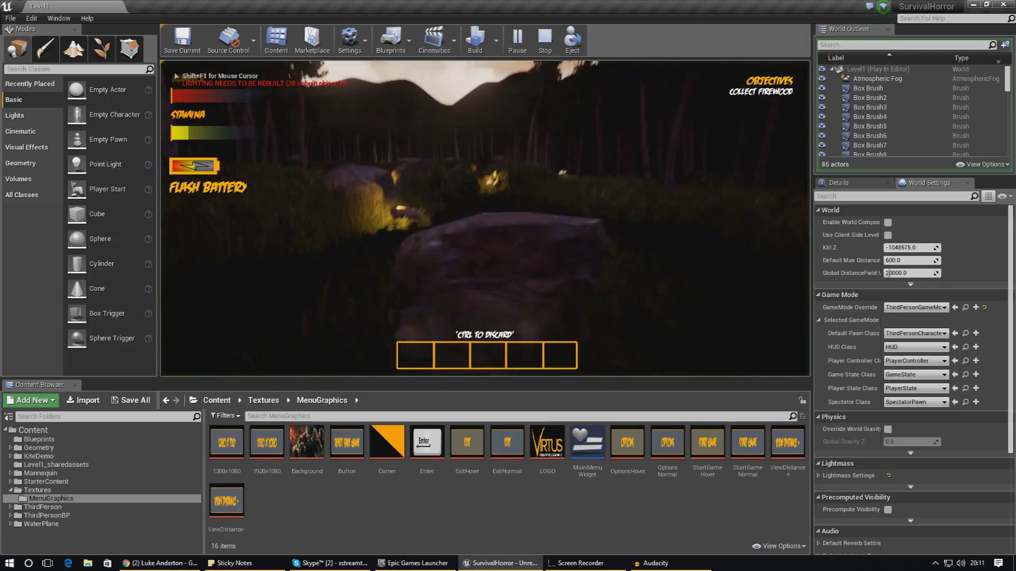
{"action": "key", "text": "w"}
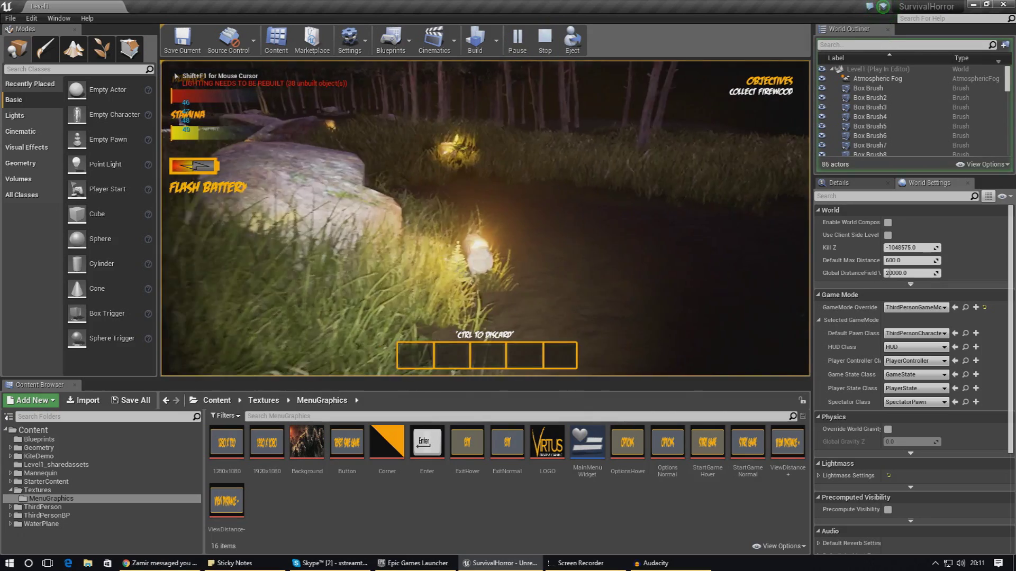
{"action": "key", "text": "d"}
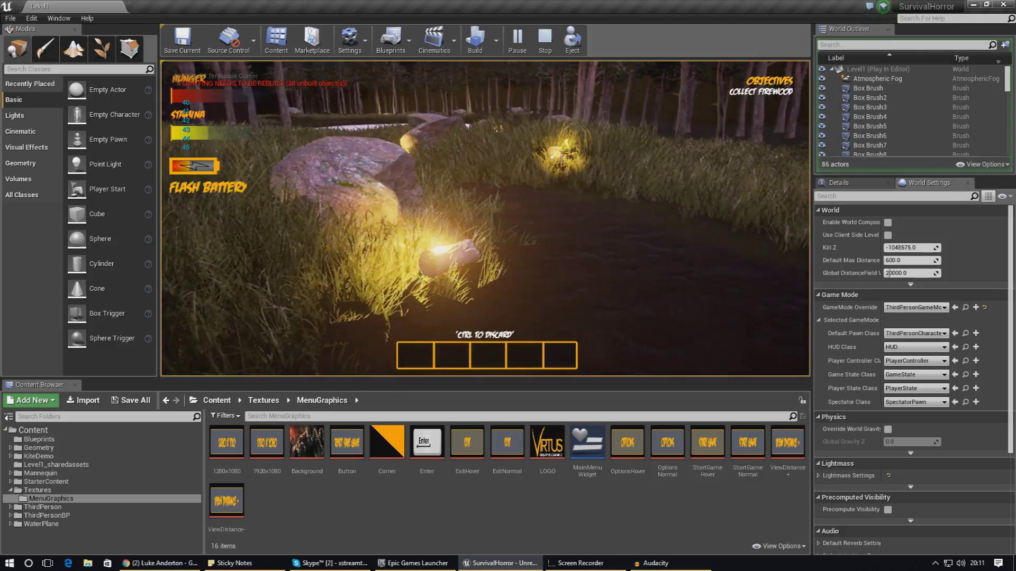
{"action": "key", "text": "Escape"}
{"action": "right_click_drag", "start_coordinate": [484, 218], "coordinate": [458, 241]}
{"action": "right_click_drag", "start_coordinate": [529, 234], "coordinate": [529, 233]}
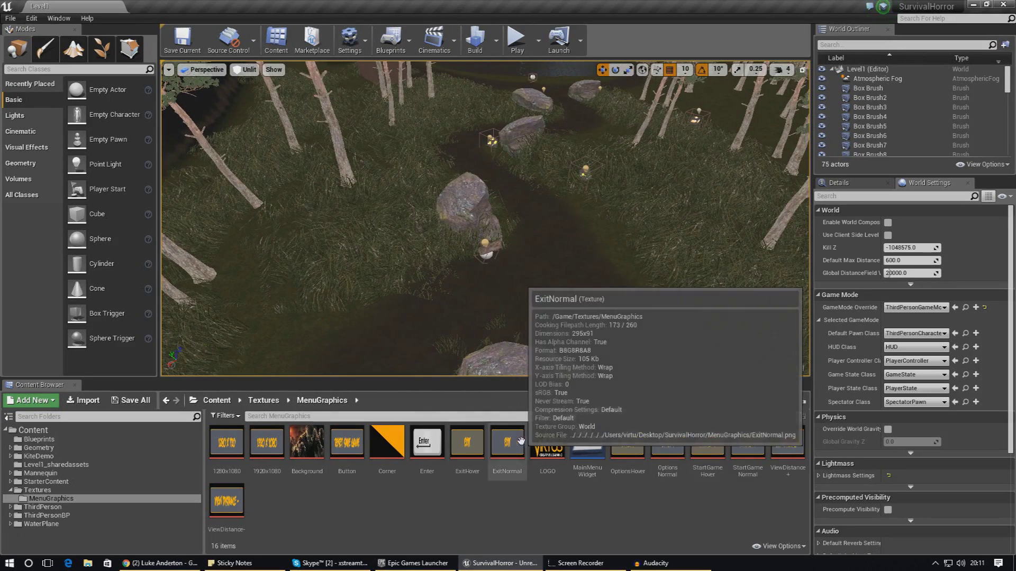
Open the MainMenuWidget blueprint from the MenuGraphics folder and show its Event Graph.
{"action": "left_click", "coordinate": [571, 443]}
{"action": "double_click", "coordinate": [570, 443]}
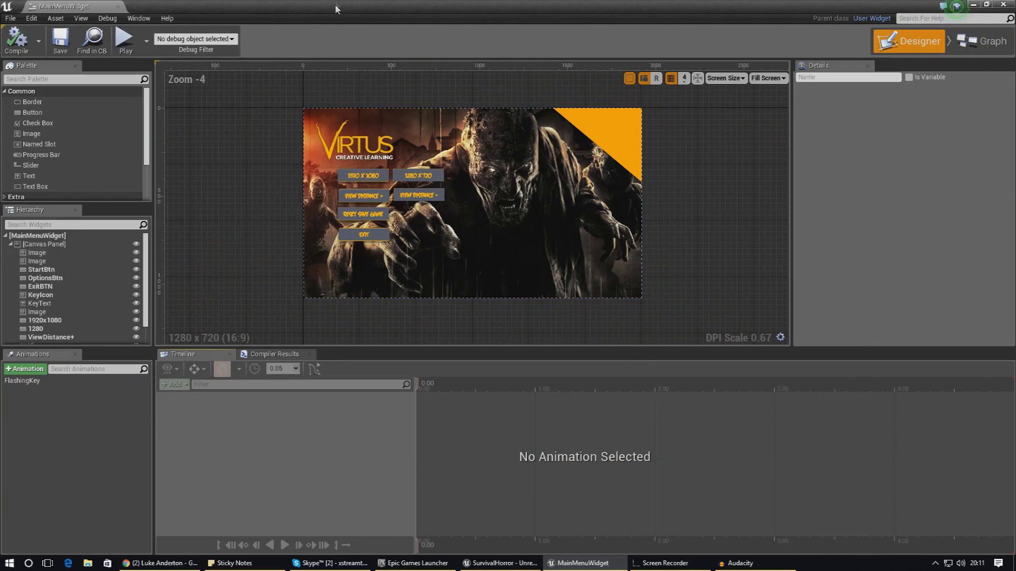
{"action": "left_click", "coordinate": [963, 42]}
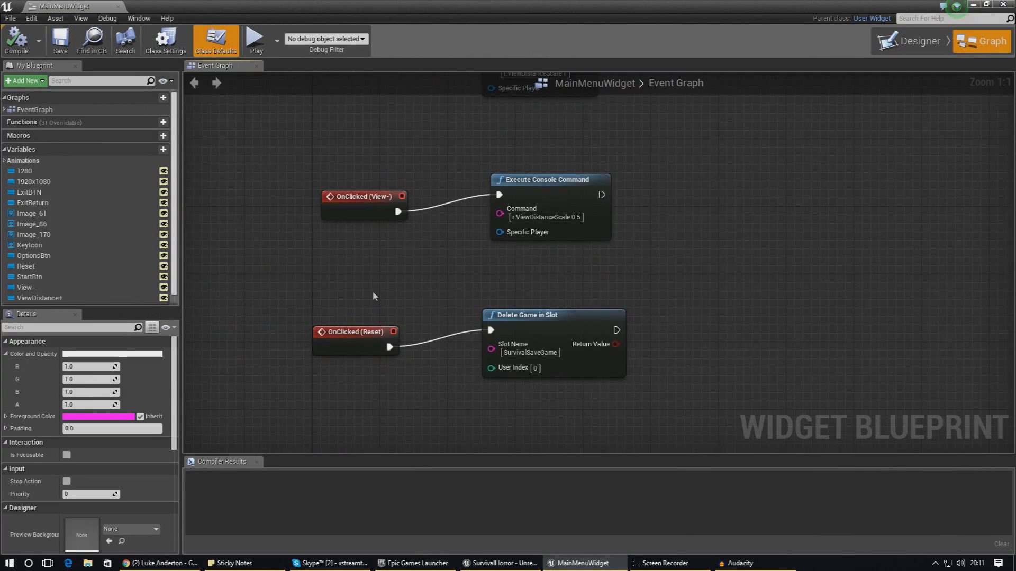
{"action": "scroll", "coordinate": [373, 291], "scroll_direction": "down", "scroll_amount": 5}
{"action": "right_click_drag", "start_coordinate": [461, 179], "coordinate": [458, 298]}
Move the widget editor window aside and reopen MainMenuLevel in the level editor.
{"action": "left_click_drag", "start_coordinate": [347, 7], "coordinate": [970, 132]}
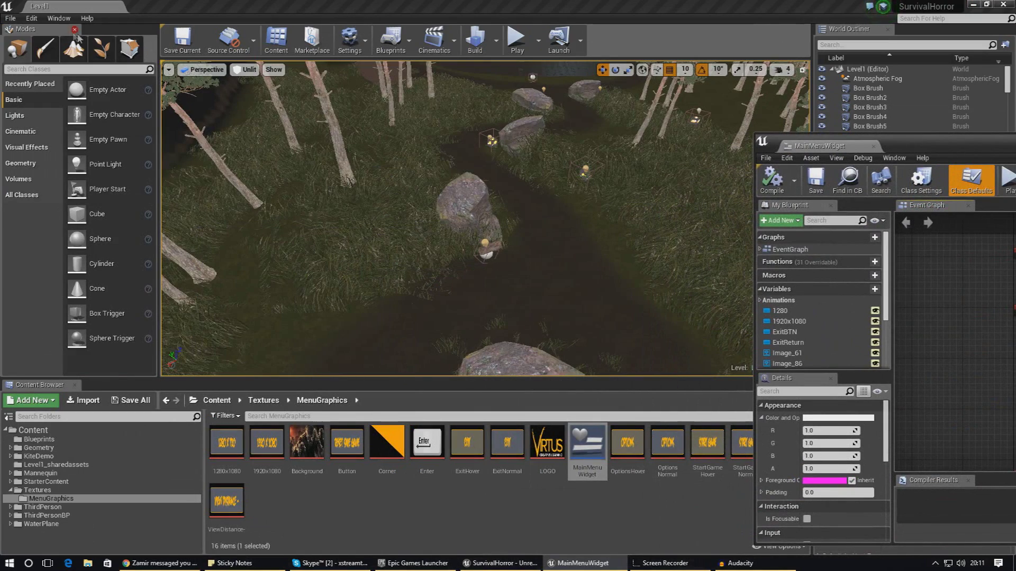
{"action": "left_click", "coordinate": [31, 18]}
{"action": "left_click", "coordinate": [9, 20]}
{"action": "left_click", "coordinate": [24, 51]}
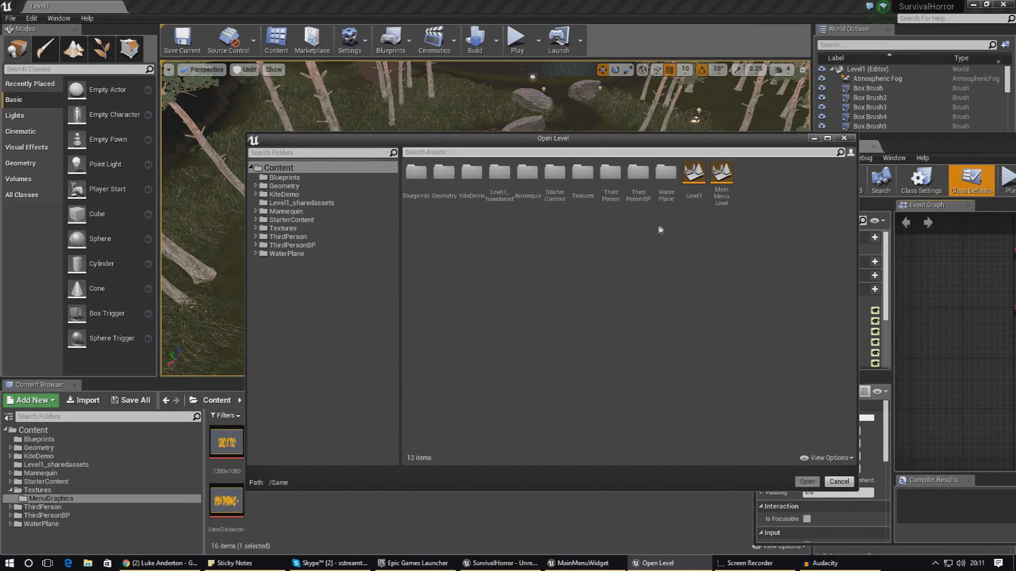
{"action": "double_click", "coordinate": [733, 188]}
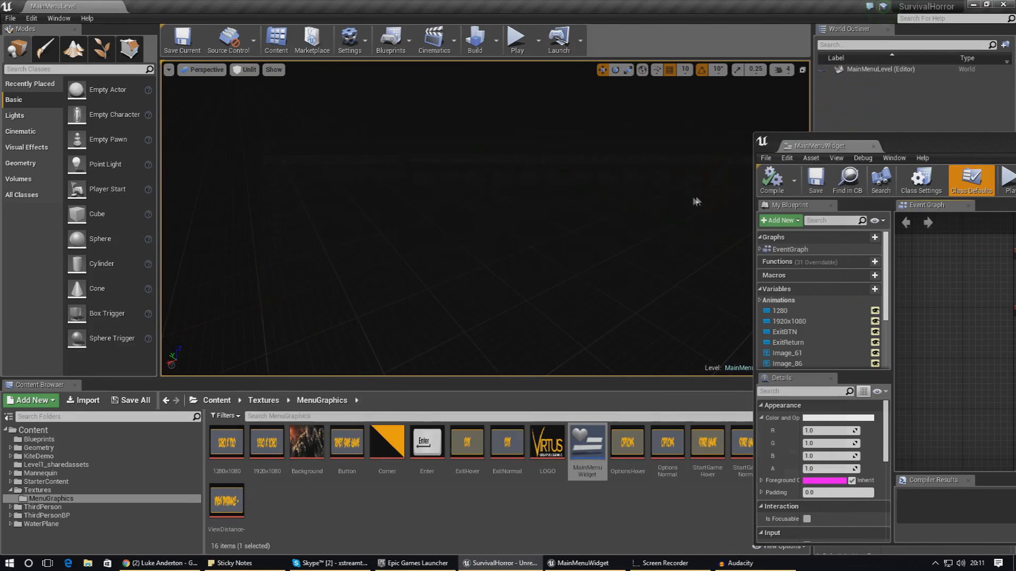
Create a blueprint named MenuPlayerController in the Blueprints folder as the level's Player Controller Class and close its editor.
{"action": "left_click_drag", "start_coordinate": [916, 143], "coordinate": [193, 127]}
{"action": "left_click", "coordinate": [902, 360]}
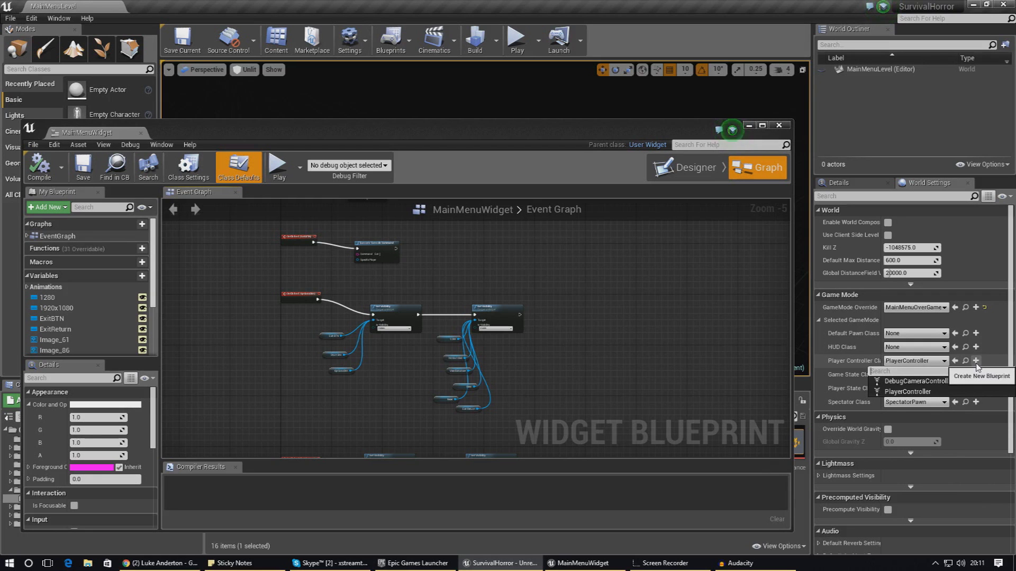
{"action": "left_click_drag", "start_coordinate": [544, 135], "coordinate": [1015, 180]}
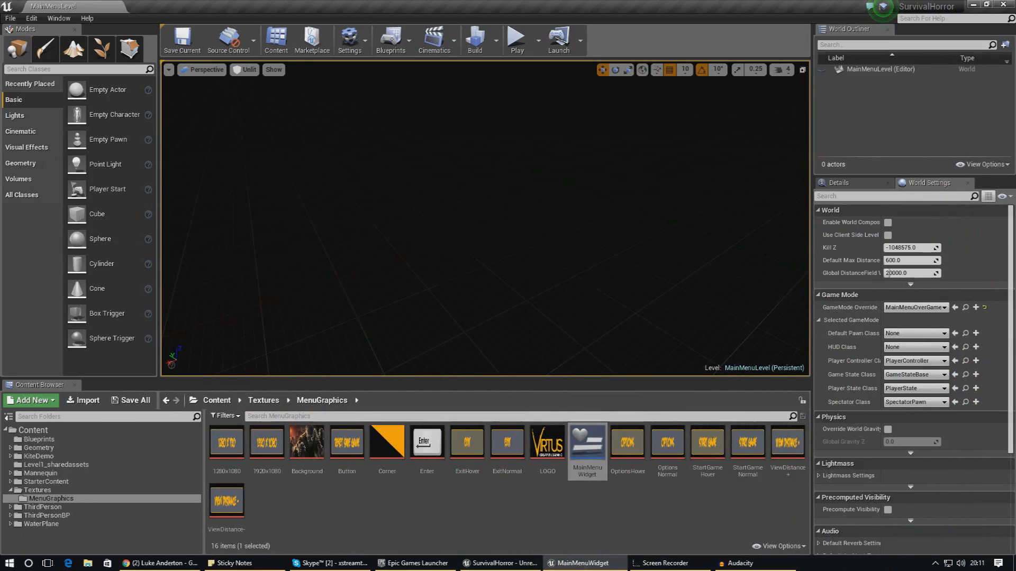
{"action": "left_click", "coordinate": [976, 361]}
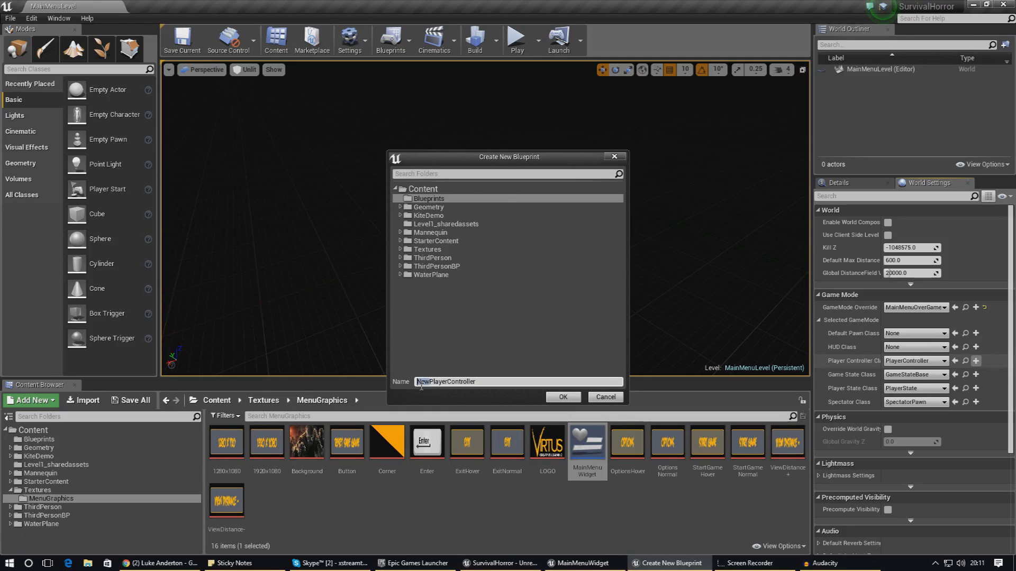
{"action": "type", "text": "Menu"}
{"action": "left_click", "coordinate": [563, 397]}
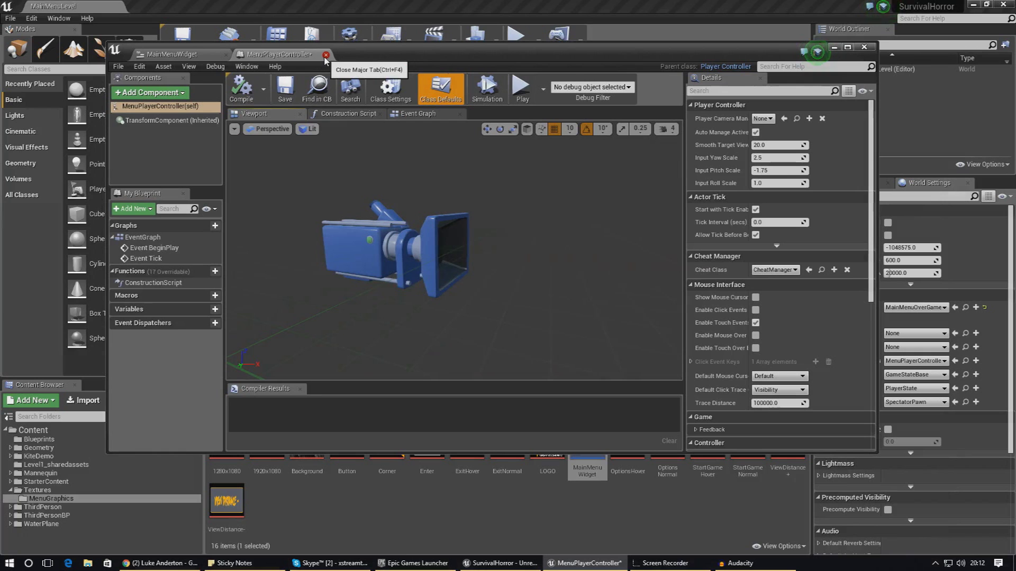
{"action": "left_click", "coordinate": [325, 55]}
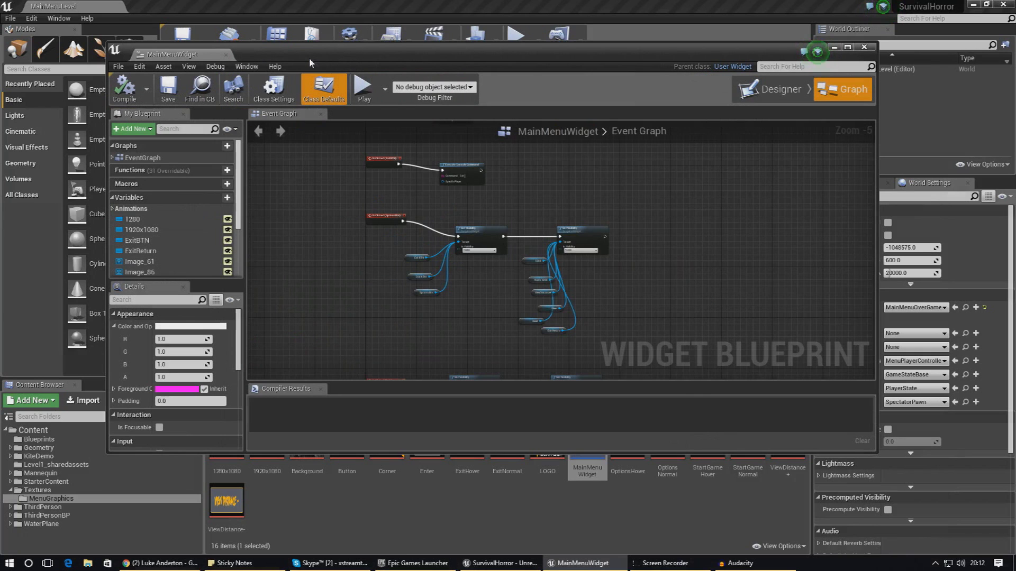
In MainMenuWidget's Event Graph, add a Cast To MenuPlayerController node after the Play Animation node that follows Event Construct.
{"action": "right_click_drag", "start_coordinate": [475, 251], "coordinate": [488, 338]}
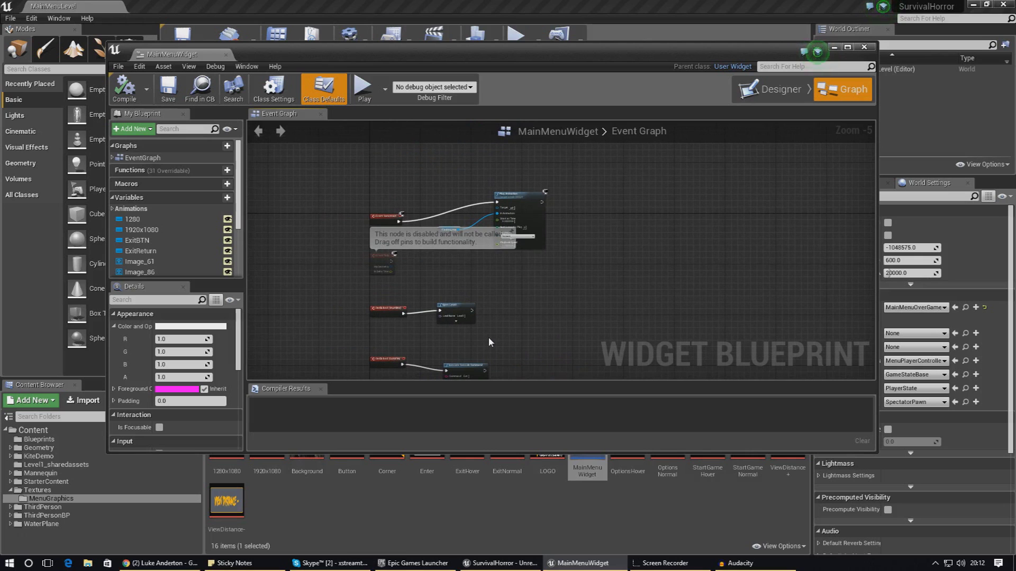
{"action": "right_click_drag", "start_coordinate": [529, 278], "coordinate": [552, 307]}
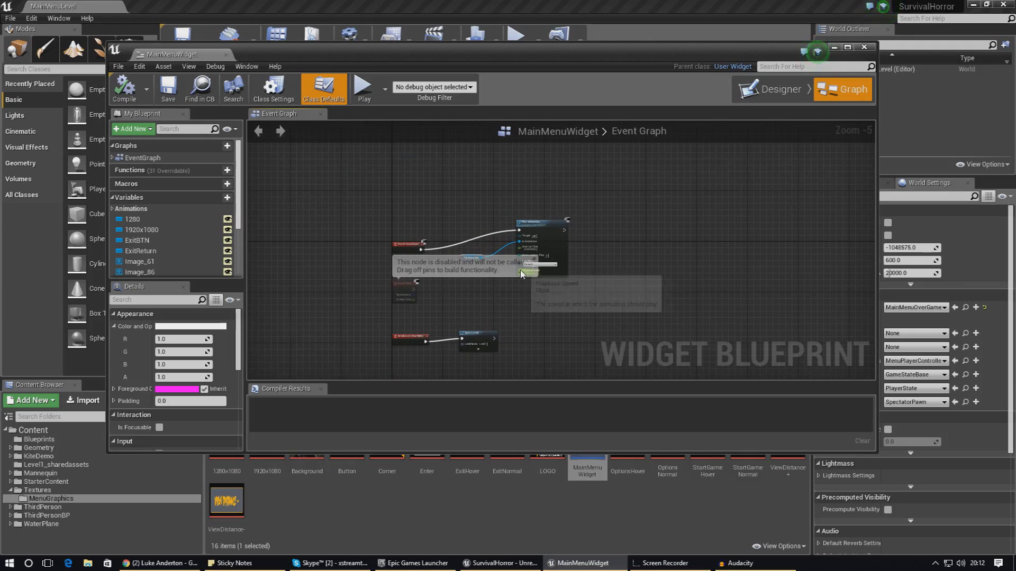
{"action": "scroll", "coordinate": [520, 272], "scroll_direction": "up", "scroll_amount": 3}
{"action": "right_click_drag", "start_coordinate": [397, 318], "coordinate": [482, 219]}
{"action": "right_click_drag", "start_coordinate": [521, 186], "coordinate": [409, 297]}
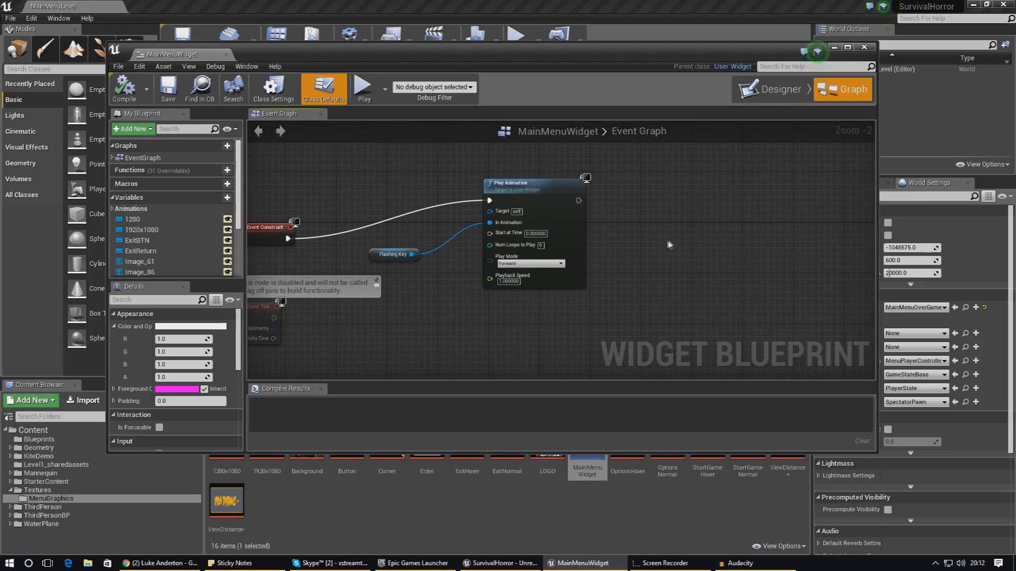
{"action": "right_click_drag", "start_coordinate": [669, 242], "coordinate": [473, 226]}
{"action": "left_click_drag", "start_coordinate": [442, 197], "coordinate": [521, 200]}
{"action": "right_click_drag", "start_coordinate": [285, 313], "coordinate": [463, 301]}
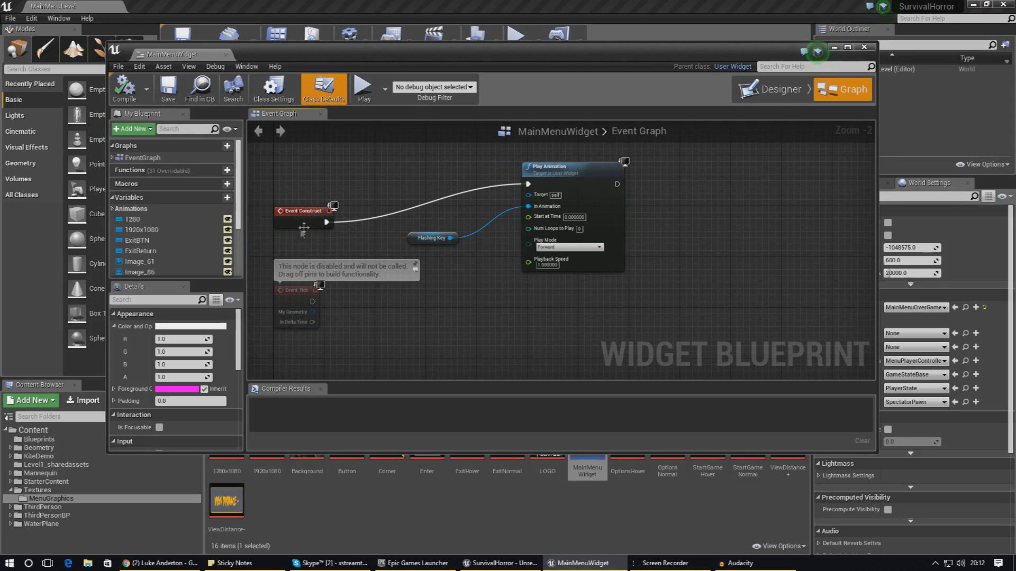
{"action": "left_click_drag", "start_coordinate": [326, 222], "coordinate": [394, 158]}
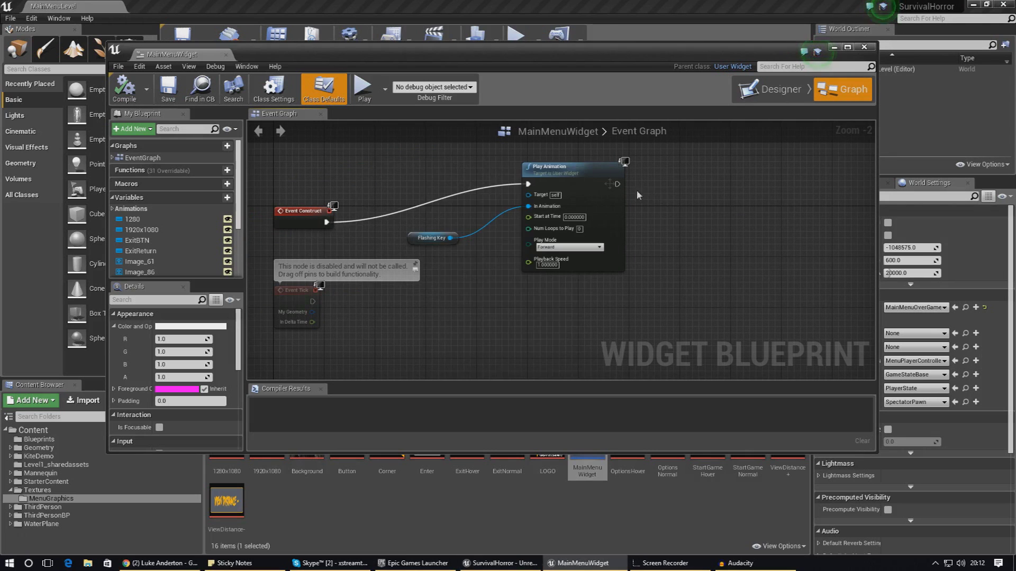
{"action": "left_click_drag", "start_coordinate": [617, 184], "coordinate": [682, 185]}
{"action": "type", "text": "cast to menuplayer"}
{"action": "key", "text": "Return"}
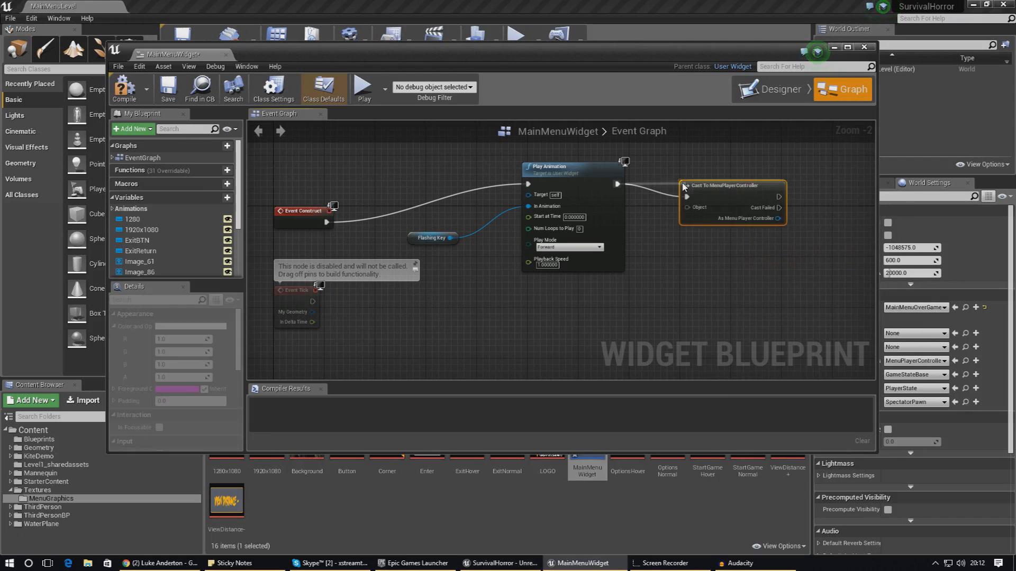
Add a Set Show Mouse Cursor node from the cast's As Menu Player Controller output, connect its execution and enable Show Mouse Cursor.
{"action": "right_click_drag", "start_coordinate": [802, 259], "coordinate": [550, 295]}
{"action": "left_click_drag", "start_coordinate": [559, 257], "coordinate": [652, 249]}
{"action": "type", "text": "show"}
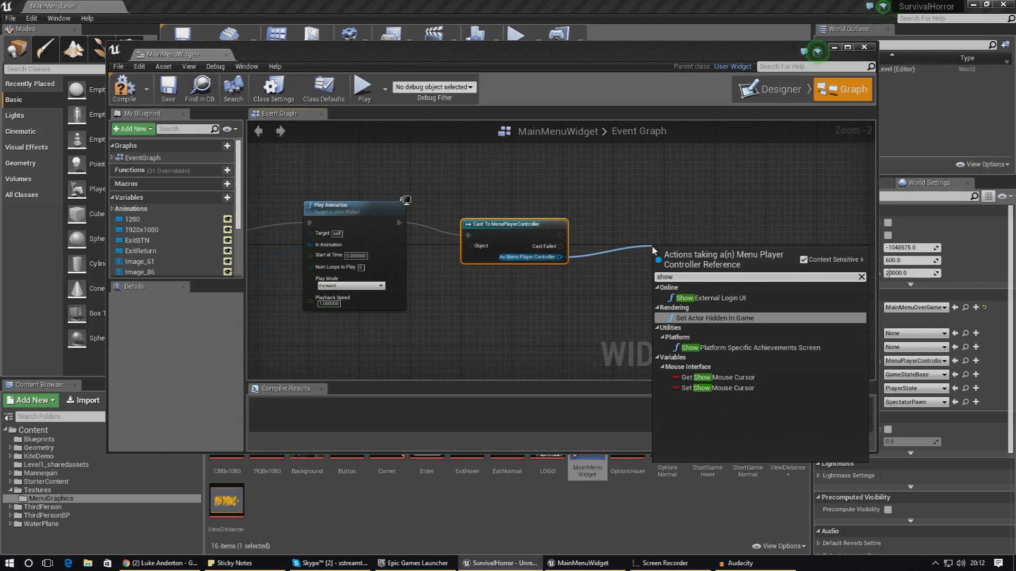
{"action": "type", "text": " mouse"}
{"action": "key", "text": "Down"}
{"action": "key", "text": "Return"}
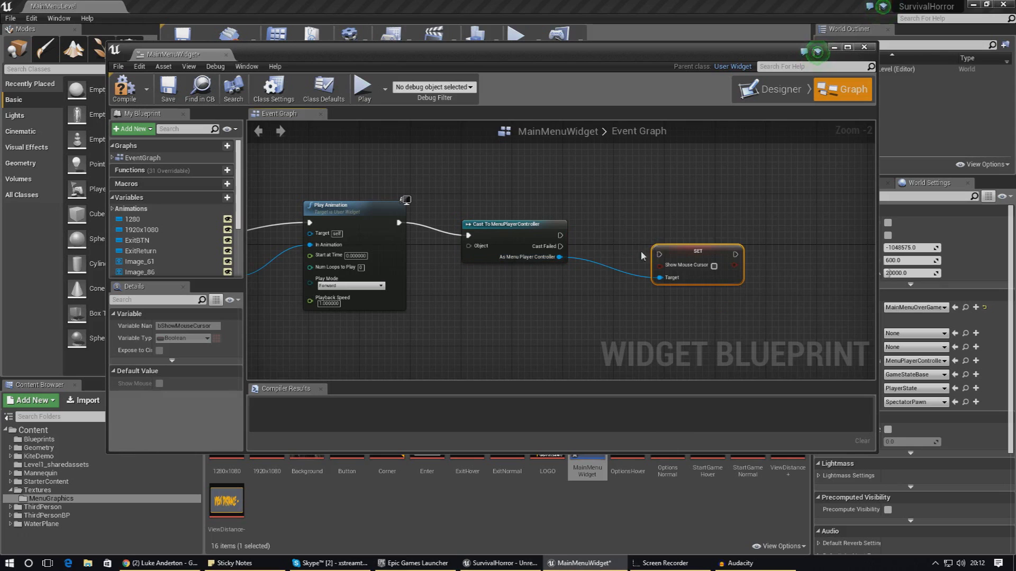
{"action": "left_click_drag", "start_coordinate": [707, 246], "coordinate": [661, 208]}
{"action": "left_click_drag", "start_coordinate": [560, 236], "coordinate": [617, 217]}
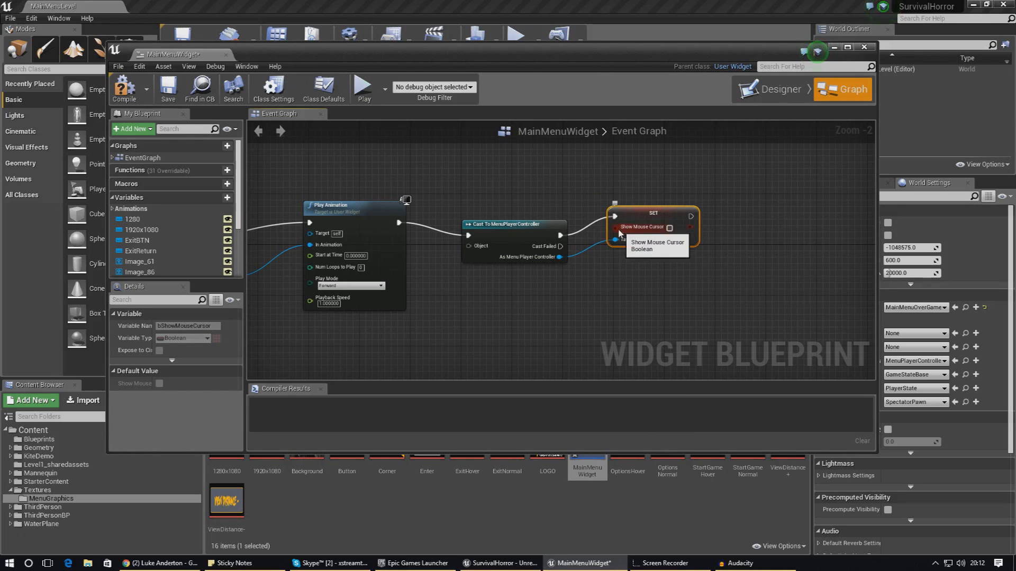
{"action": "left_click", "coordinate": [670, 228]}
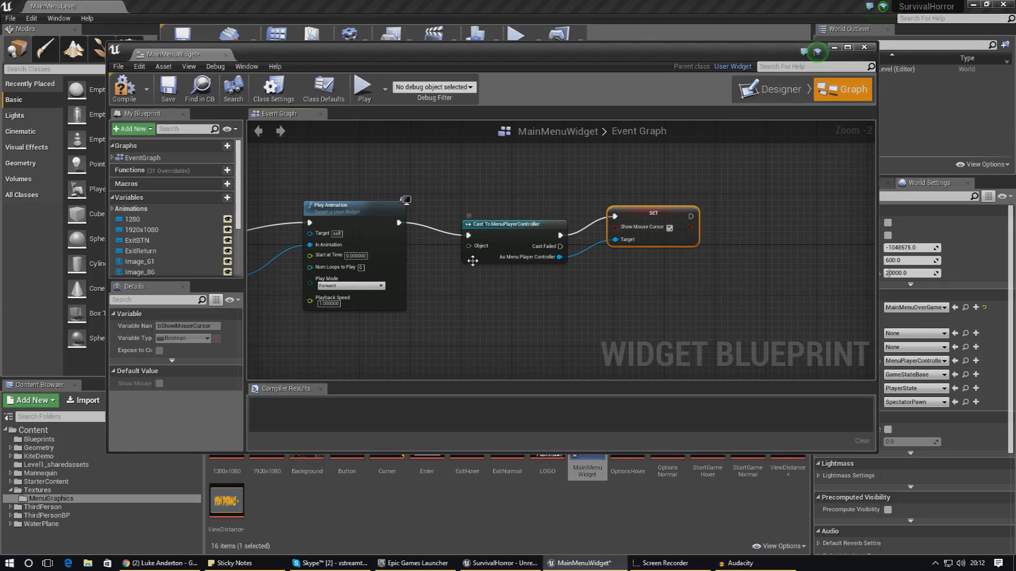
Feed the cast's Object input from a Get Player Controller node and place it below Play Animation.
{"action": "left_click_drag", "start_coordinate": [469, 246], "coordinate": [395, 358]}
{"action": "type", "text": "get"}
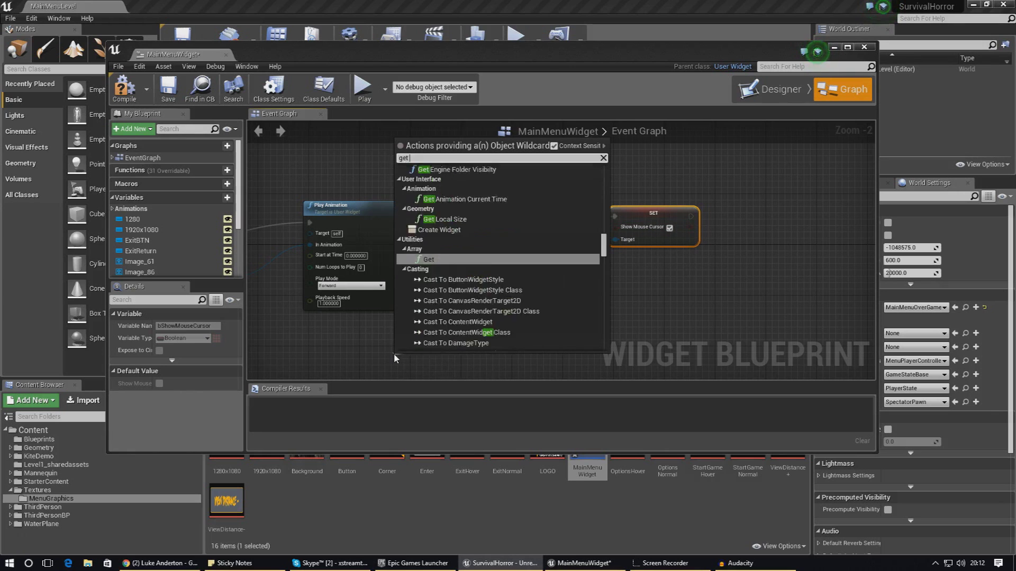
{"action": "type", "text": " player controll"}
{"action": "key", "text": "Return"}
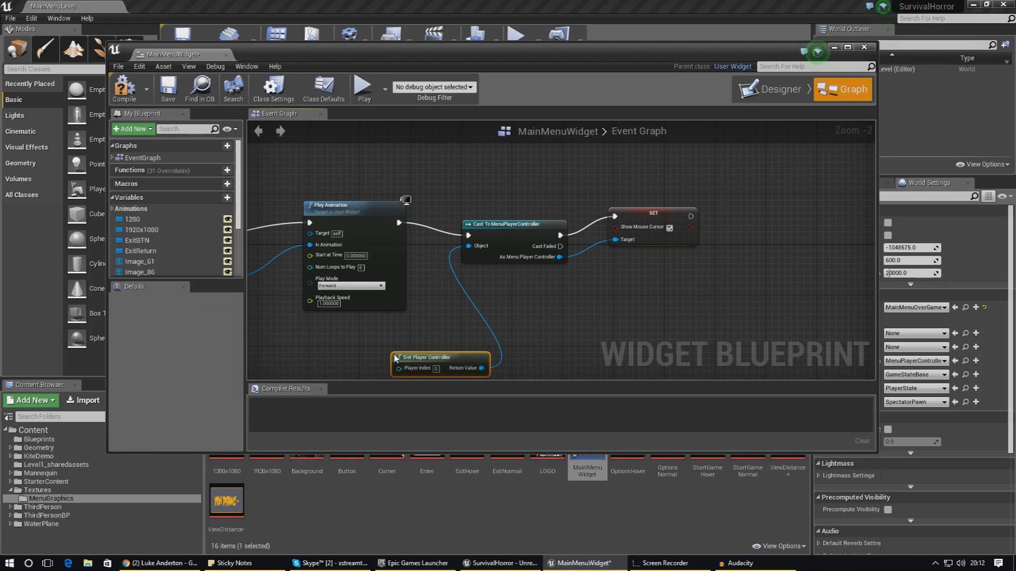
{"action": "left_click_drag", "start_coordinate": [437, 363], "coordinate": [366, 350]}
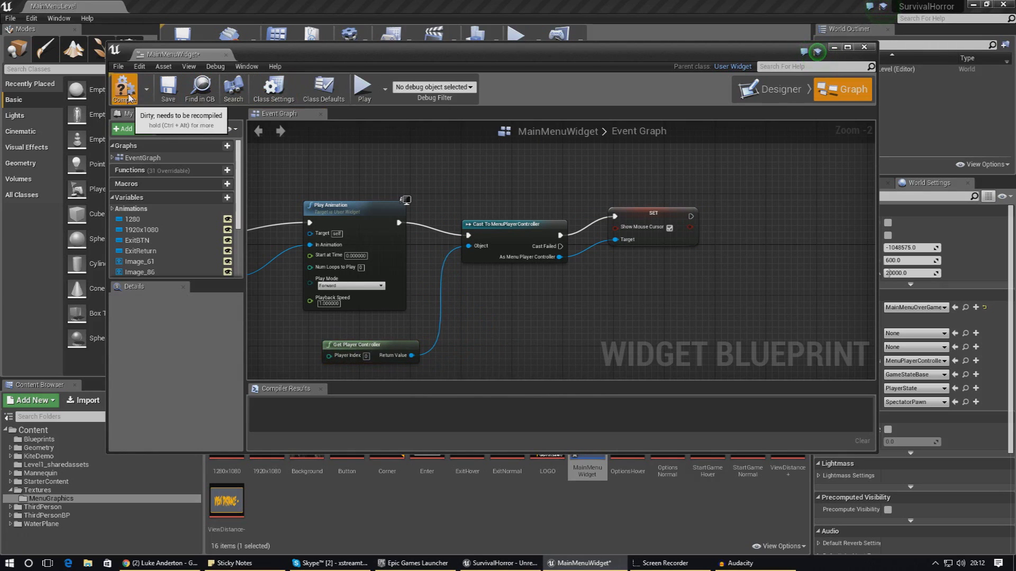
Save MainMenuWidget and close its editor.
{"action": "left_click", "coordinate": [168, 87]}
{"action": "left_click", "coordinate": [226, 54]}
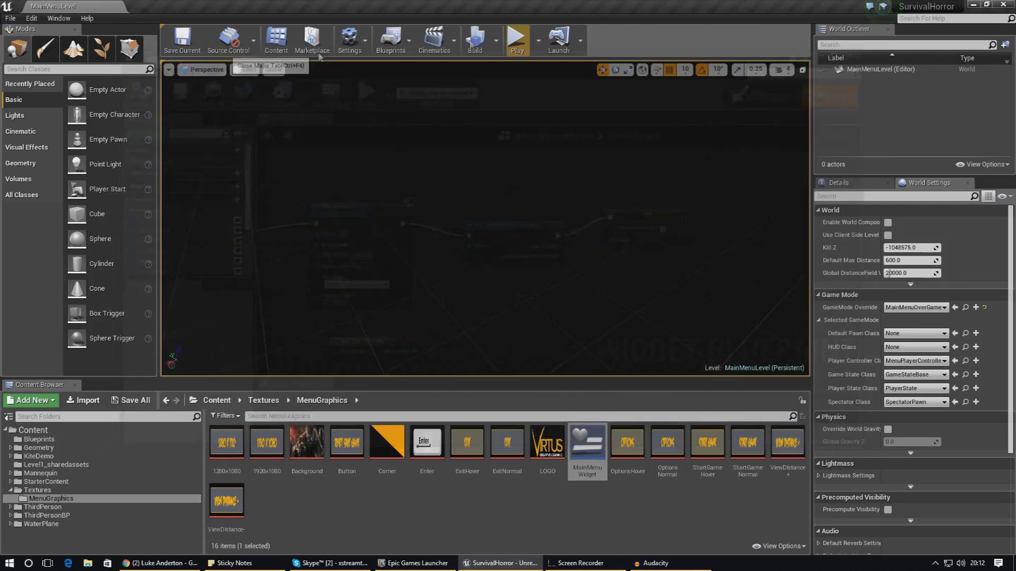
Play MainMenuLevel to test the mouse cursor on the menu and its Options page, and stop the session.
{"action": "left_click", "coordinate": [517, 39]}
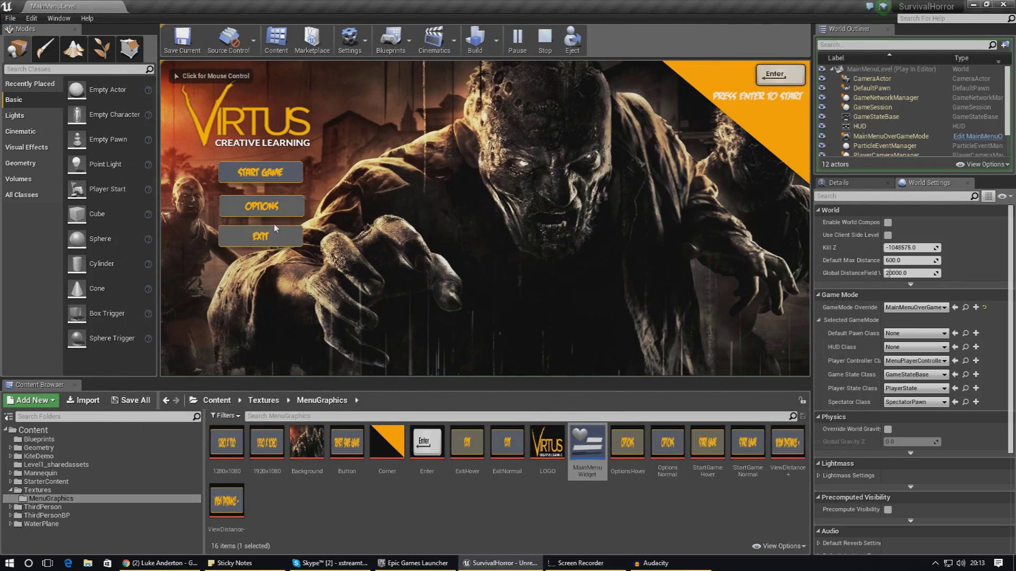
{"action": "left_click", "coordinate": [262, 217]}
{"action": "left_click", "coordinate": [334, 218]}
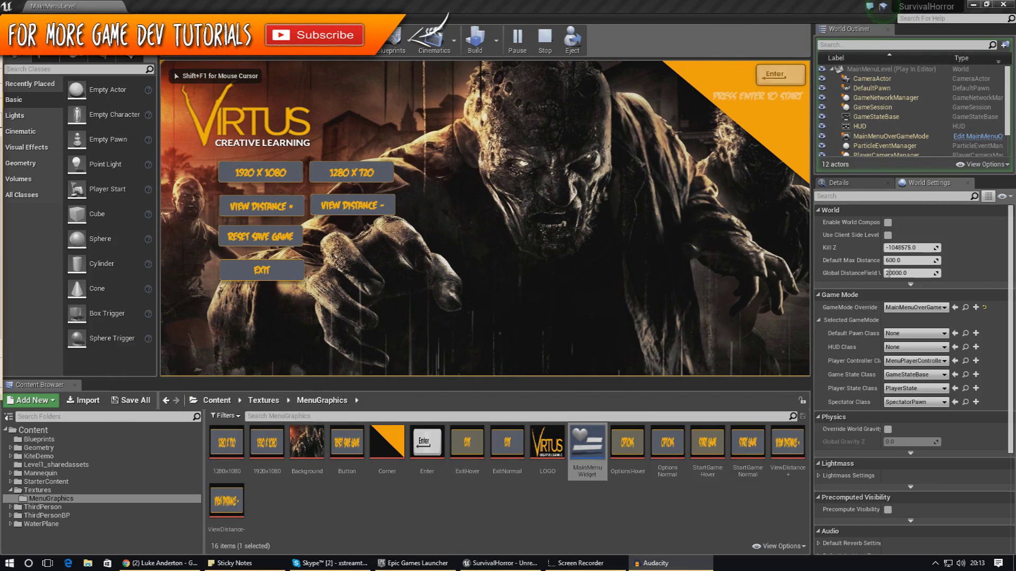
{"action": "left_click", "coordinate": [326, 243]}
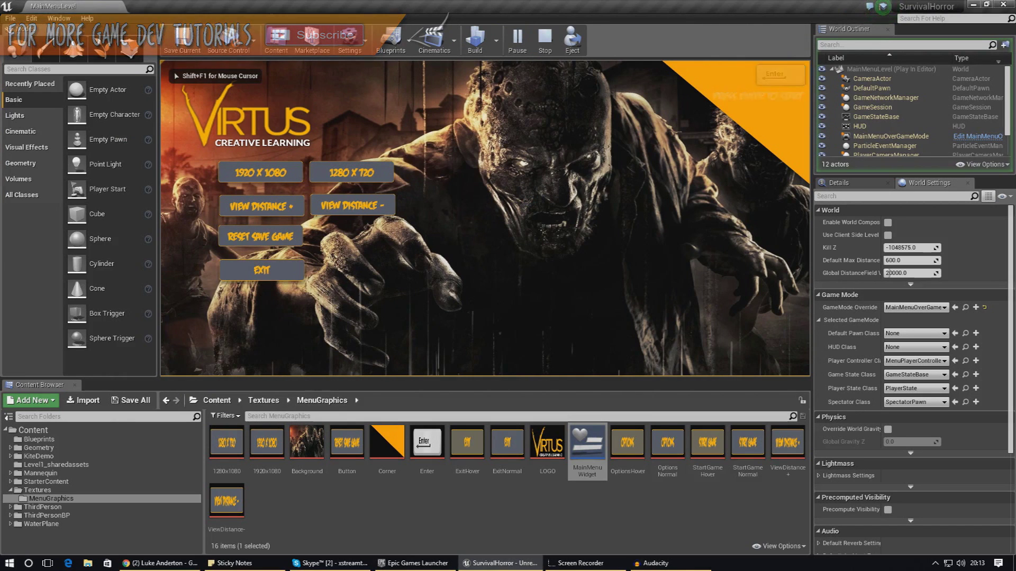
{"action": "key", "text": "Escape"}
{"action": "left_click", "coordinate": [516, 37]}
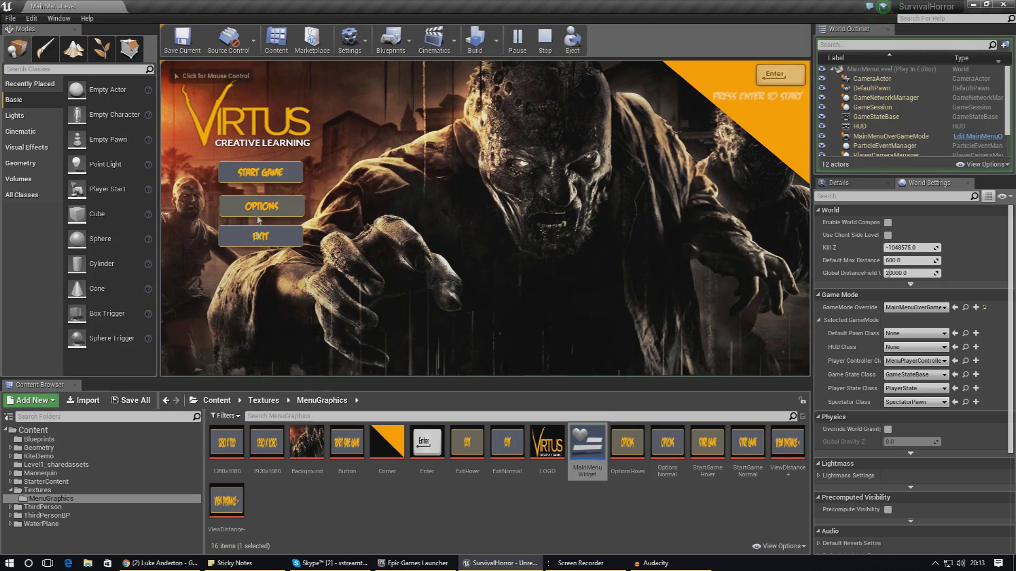
{"action": "key", "text": "Escape"}
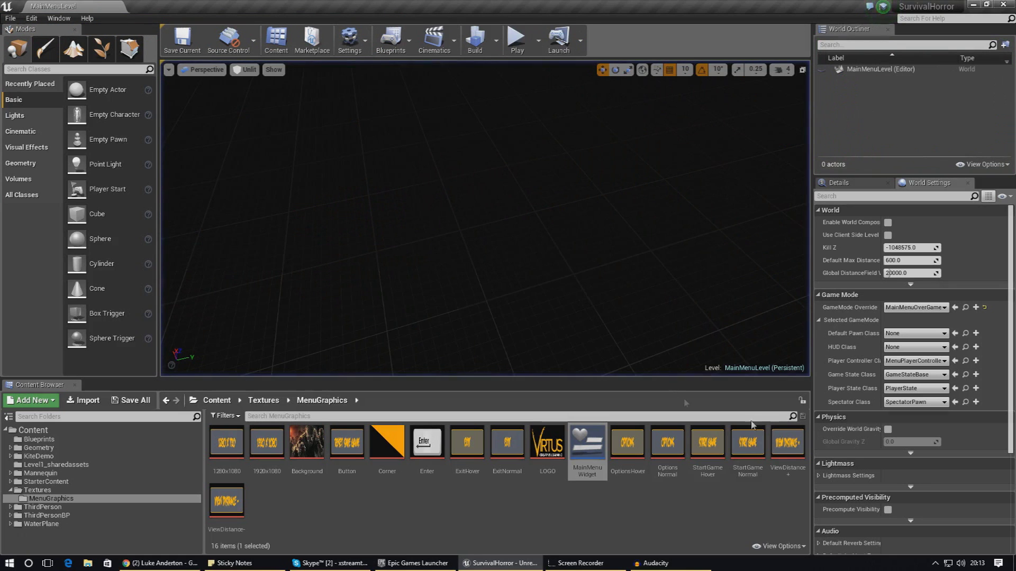
In MainMenuWidget's Event Graph, add a Set Input Mode UI Only node after the Set Show Mouse Cursor node.
{"action": "double_click", "coordinate": [588, 444]}
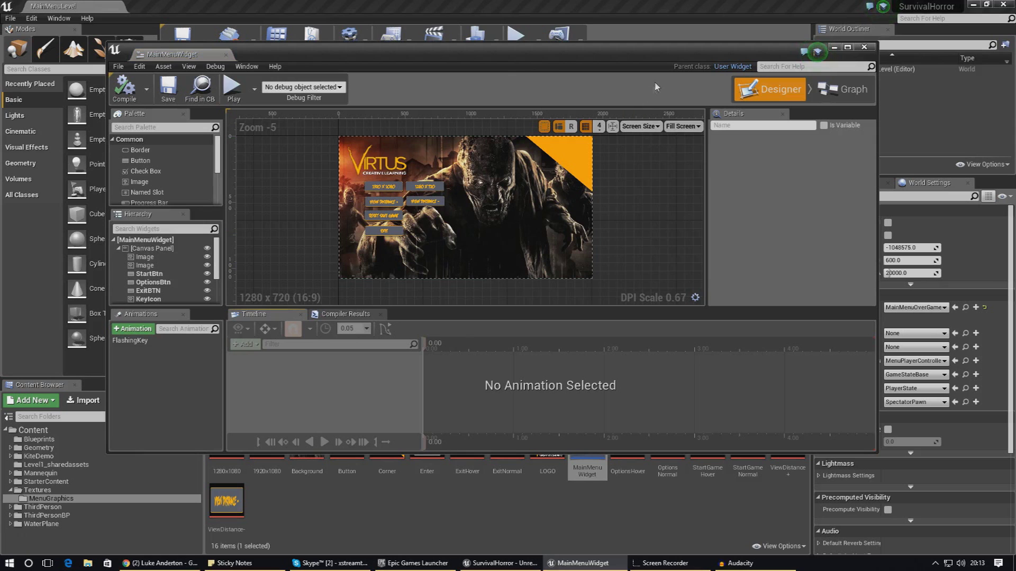
{"action": "left_click_drag", "start_coordinate": [677, 61], "coordinate": [488, 82]}
{"action": "left_click", "coordinate": [634, 113]}
{"action": "right_click_drag", "start_coordinate": [255, 223], "coordinate": [435, 211]}
{"action": "right_click_drag", "start_coordinate": [630, 240], "coordinate": [558, 278]}
{"action": "right_click_drag", "start_coordinate": [374, 318], "coordinate": [422, 295]}
{"action": "left_click", "coordinate": [342, 356]}
{"action": "right_click_drag", "start_coordinate": [126, 345], "coordinate": [216, 323]}
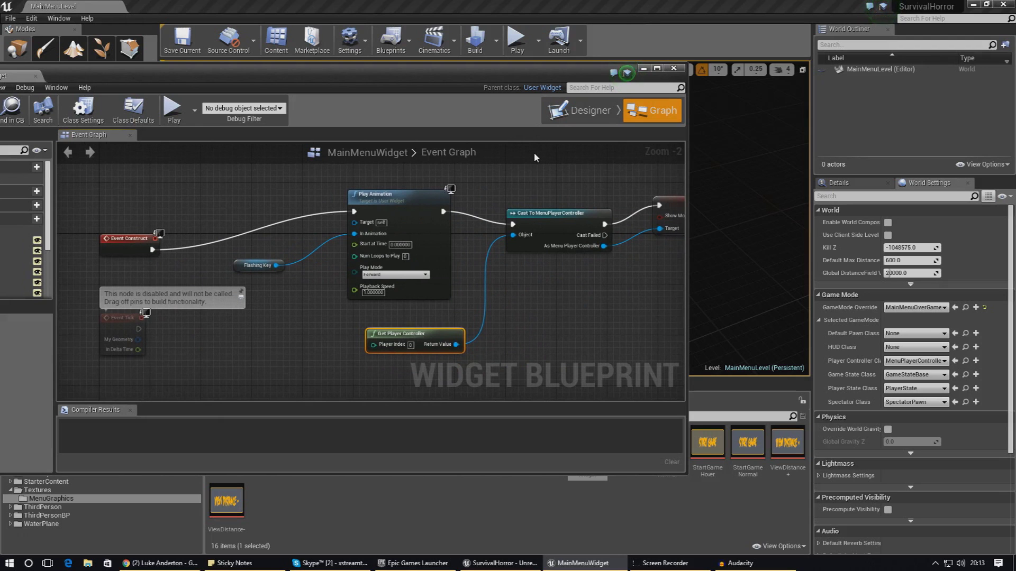
{"action": "right_click_drag", "start_coordinate": [642, 252], "coordinate": [378, 261]}
{"action": "left_click_drag", "start_coordinate": [472, 213], "coordinate": [512, 216]}
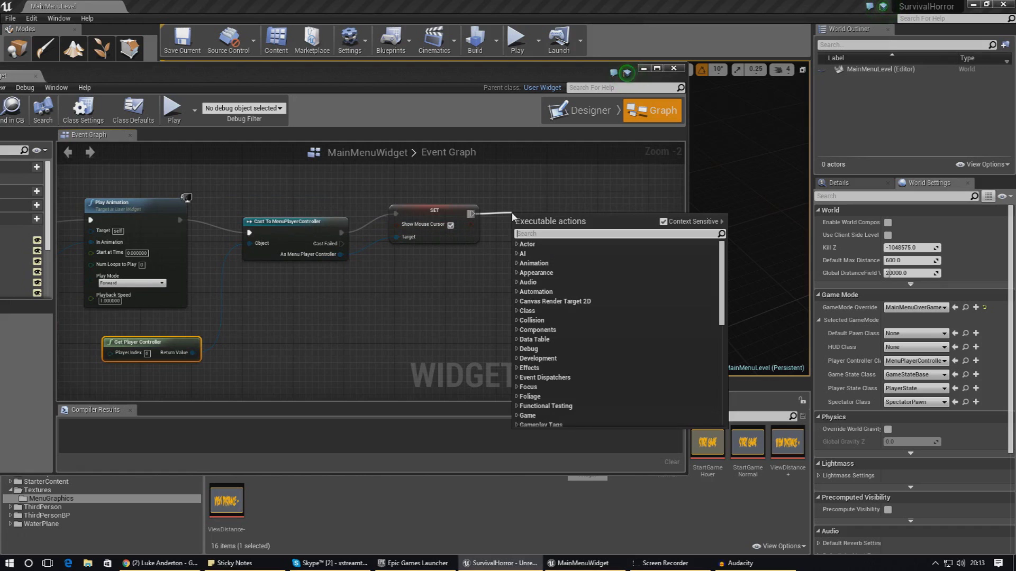
{"action": "type", "text": "set ui mode"}
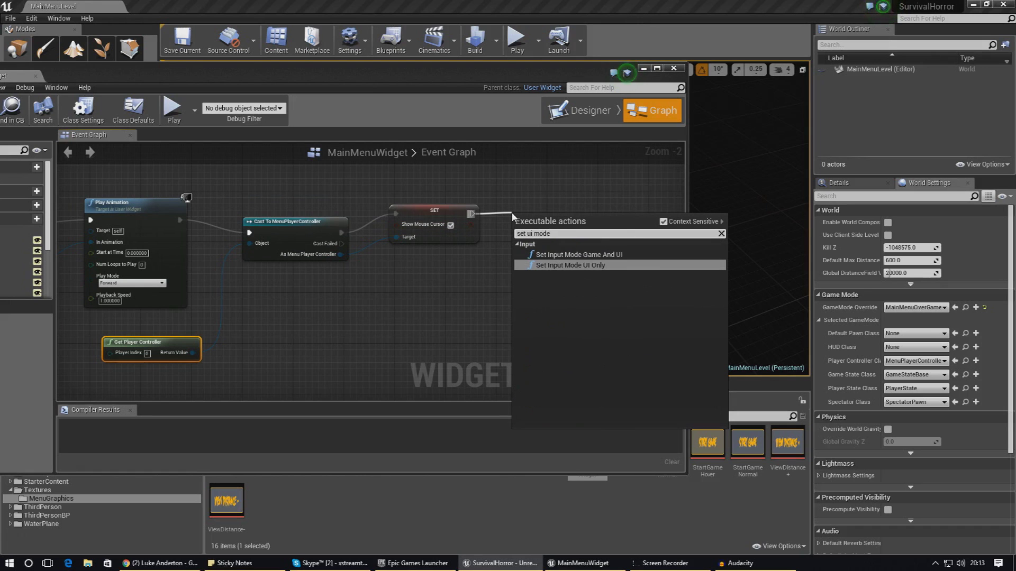
{"action": "key", "text": "Return"}
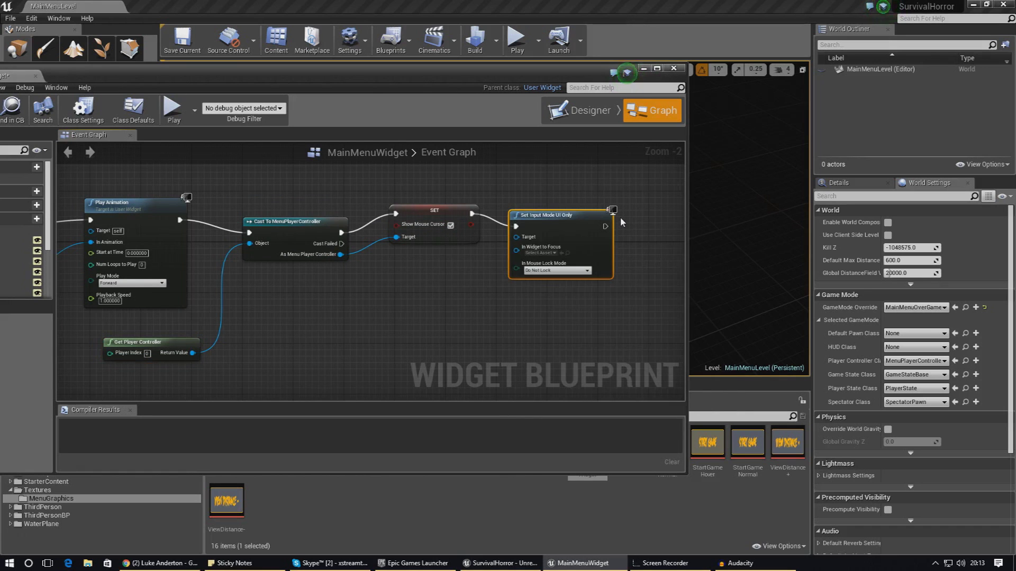
Connect Get Player Controller's Return Value to the Target of Set Input Mode UI Only and shift the node slightly away from SET.
{"action": "left_click_drag", "start_coordinate": [535, 238], "coordinate": [190, 354]}
{"action": "left_click", "coordinate": [540, 252]}
{"action": "left_click", "coordinate": [450, 277]}
{"action": "left_click_drag", "start_coordinate": [545, 237], "coordinate": [570, 244]}
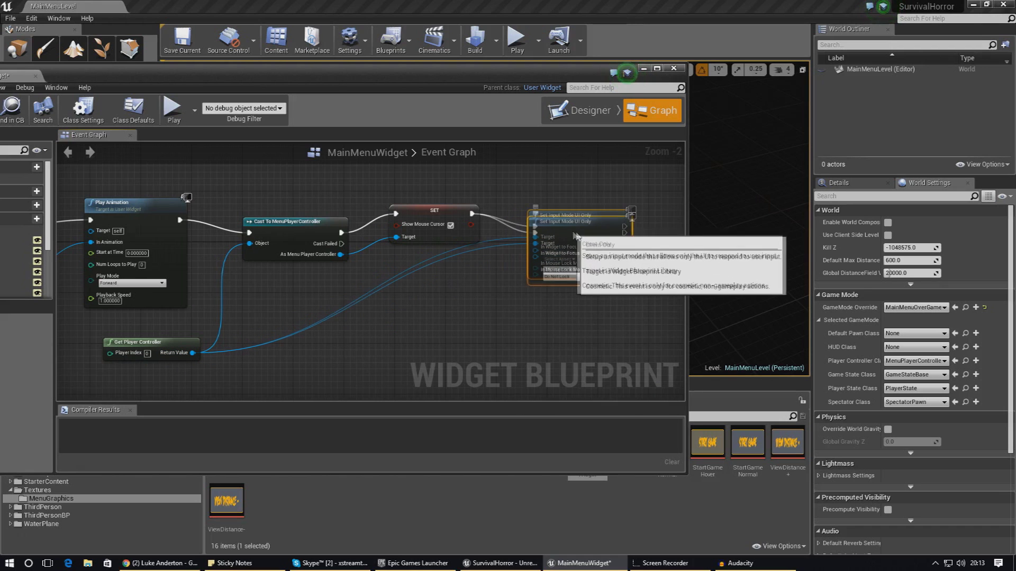
Try Lock on Capture as the In Mouse Lock Mode of Set Input Mode UI Only and play the level to test it.
{"action": "left_click", "coordinate": [587, 277]}
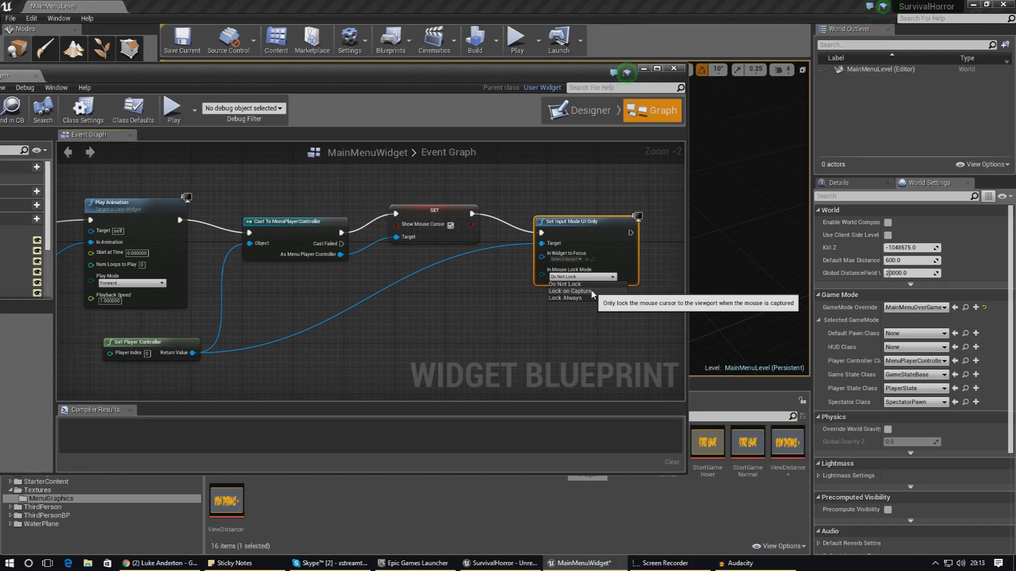
{"action": "left_click", "coordinate": [492, 334]}
{"action": "left_click_drag", "start_coordinate": [509, 74], "coordinate": [0, 86]}
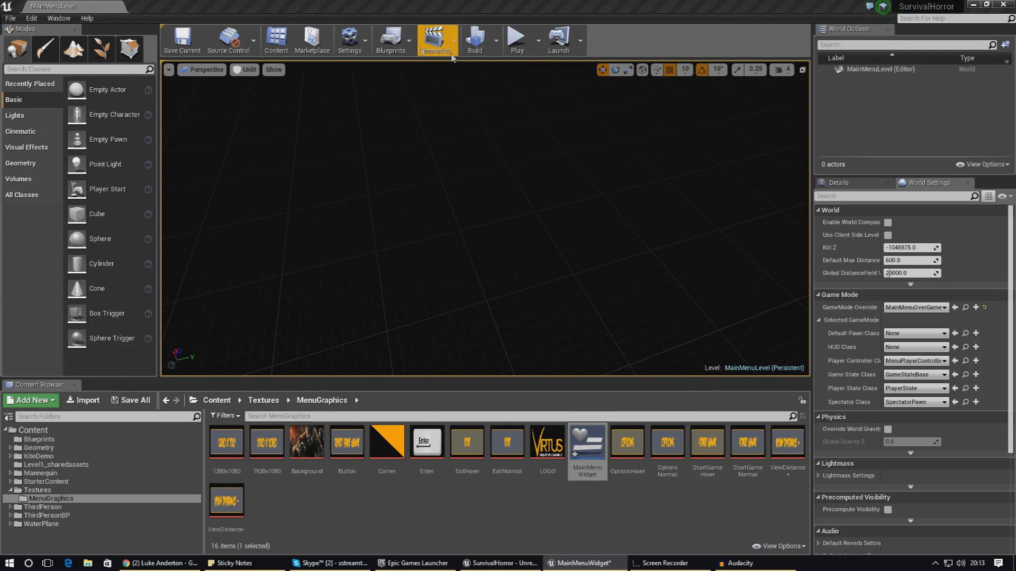
{"action": "left_click", "coordinate": [517, 40]}
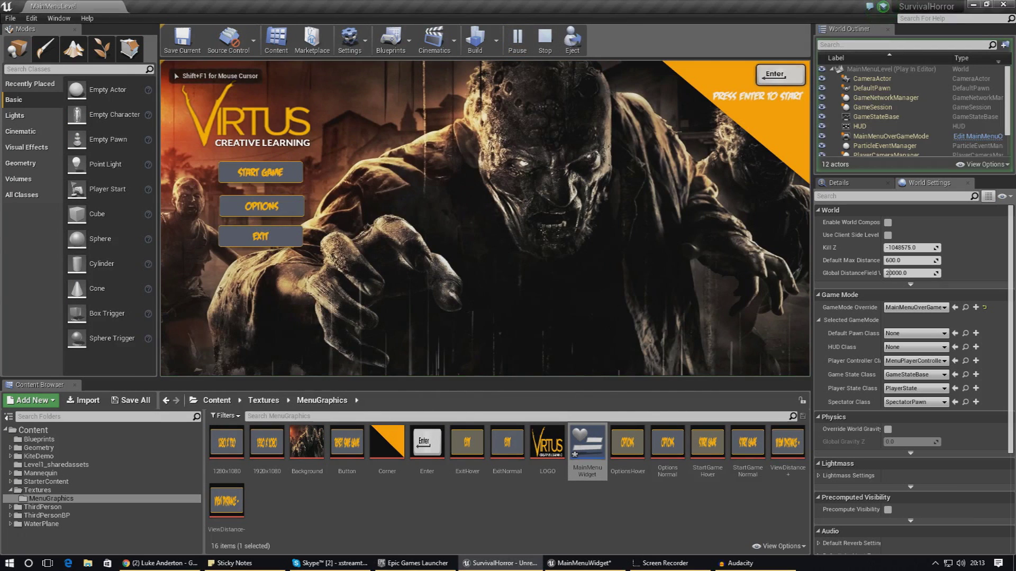
{"action": "key", "text": "Escape"}
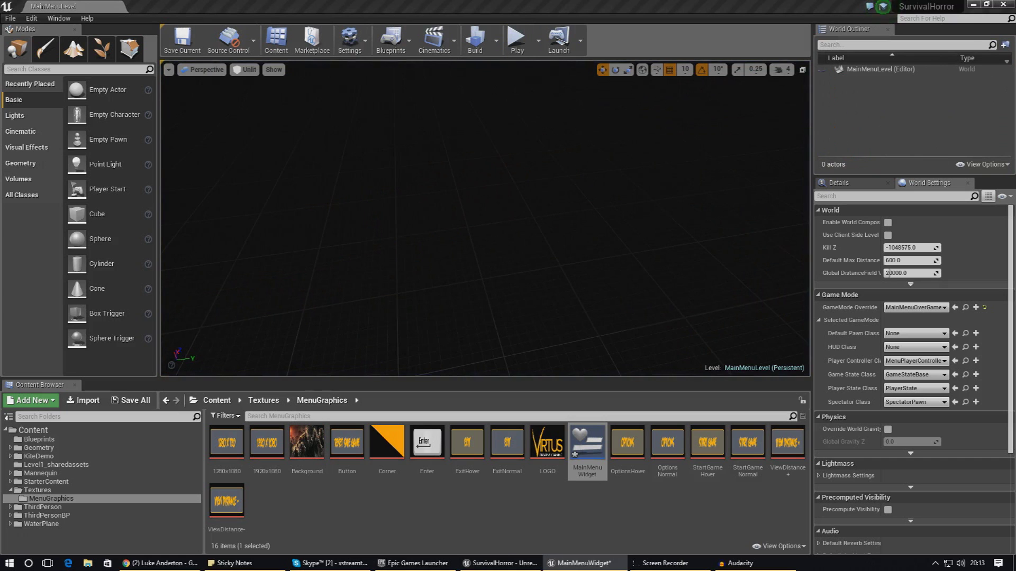
{"action": "left_click_drag", "start_coordinate": [1, 100], "coordinate": [222, 125]}
{"action": "left_click", "coordinate": [529, 48]}
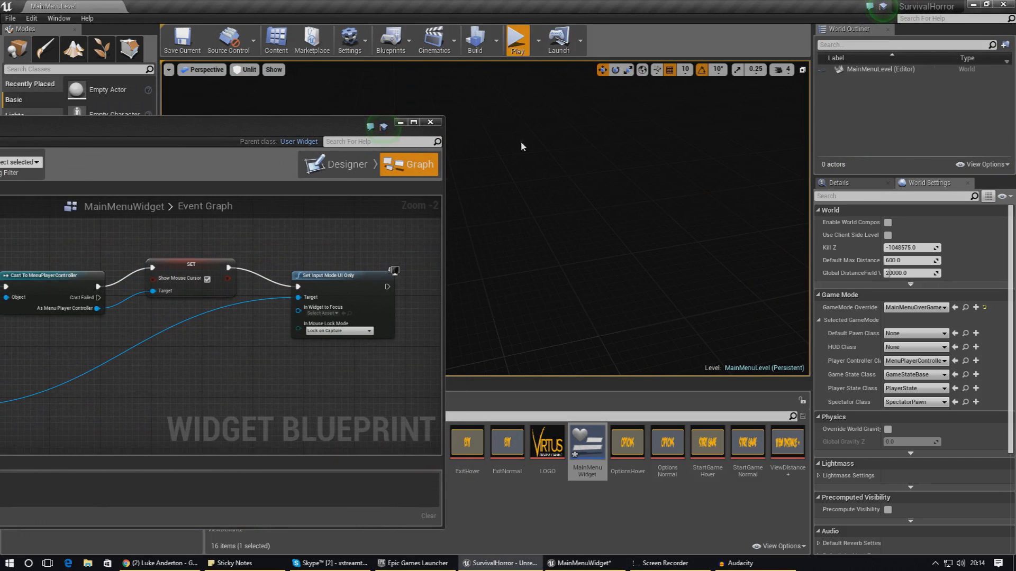
{"action": "key", "text": "Escape"}
Set the In Mouse Lock Mode of Set Input Mode UI Only to Lock Always.
{"action": "left_click", "coordinate": [339, 331]}
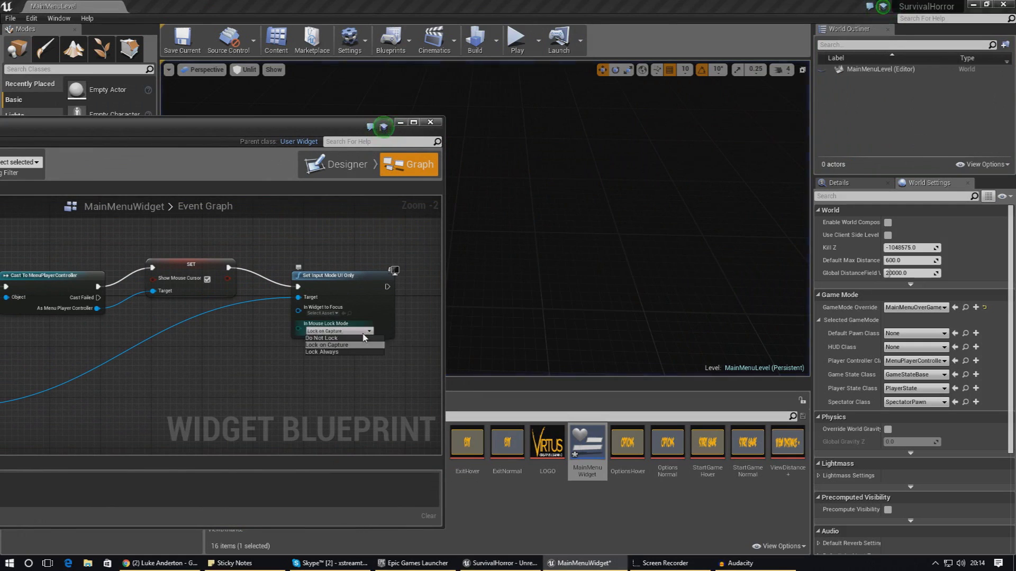
{"action": "left_click", "coordinate": [326, 350]}
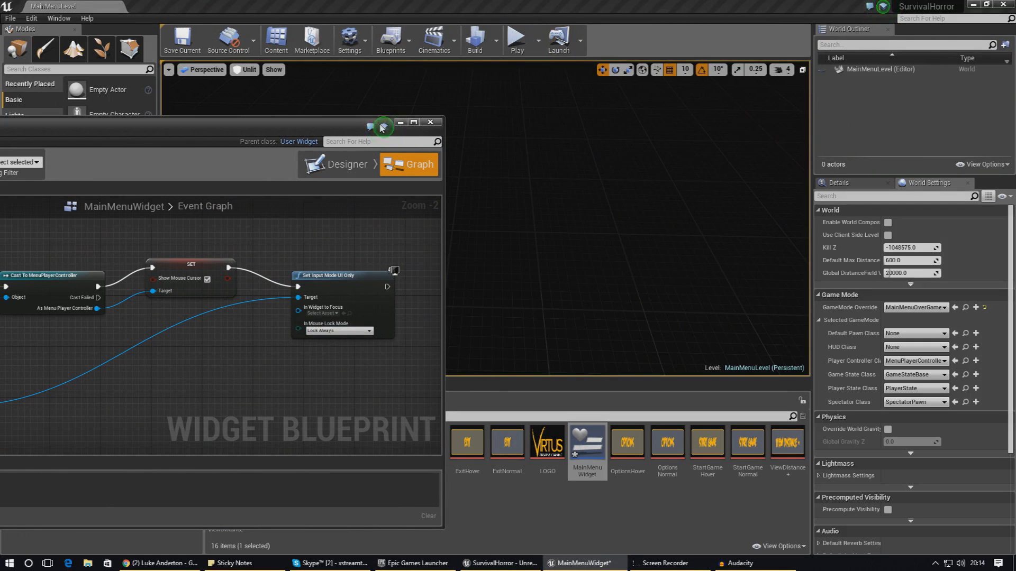
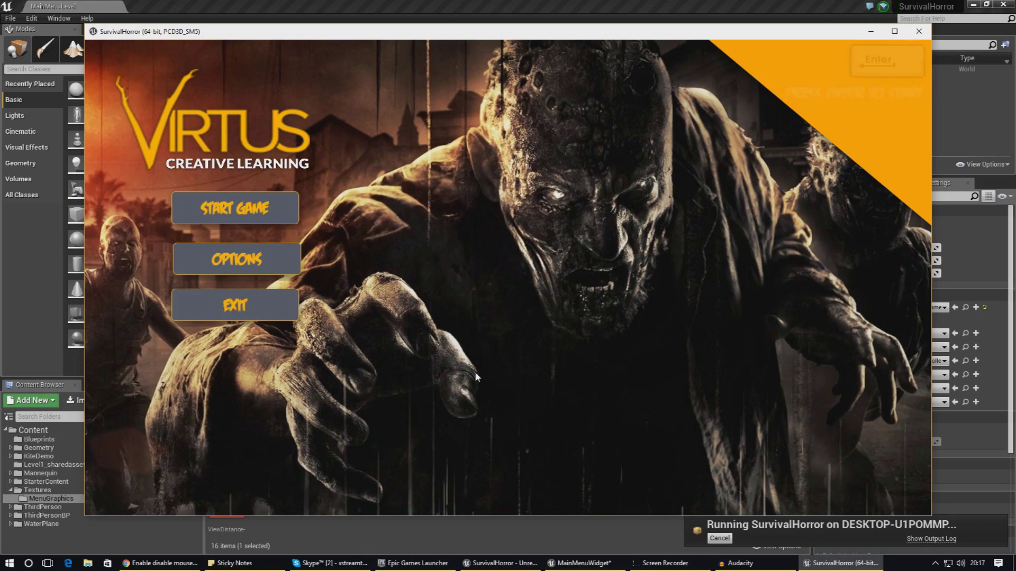
In the launched game, open the options, try the 1920 x 1080 and 1280 x 720 resolutions and return to the main menu.
{"action": "left_click", "coordinate": [254, 263]}
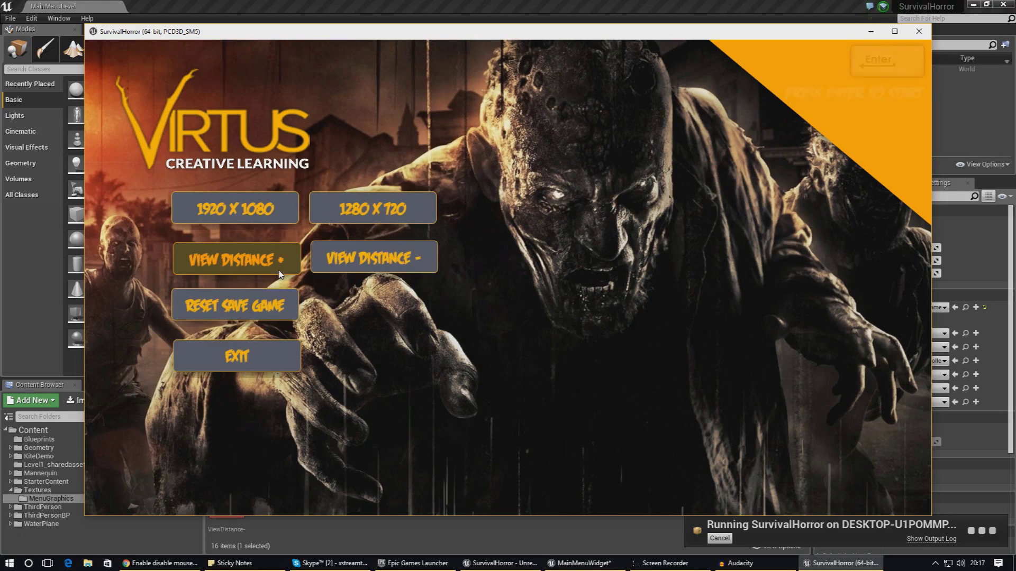
{"action": "left_click", "coordinate": [268, 220]}
{"action": "left_click", "coordinate": [315, 219]}
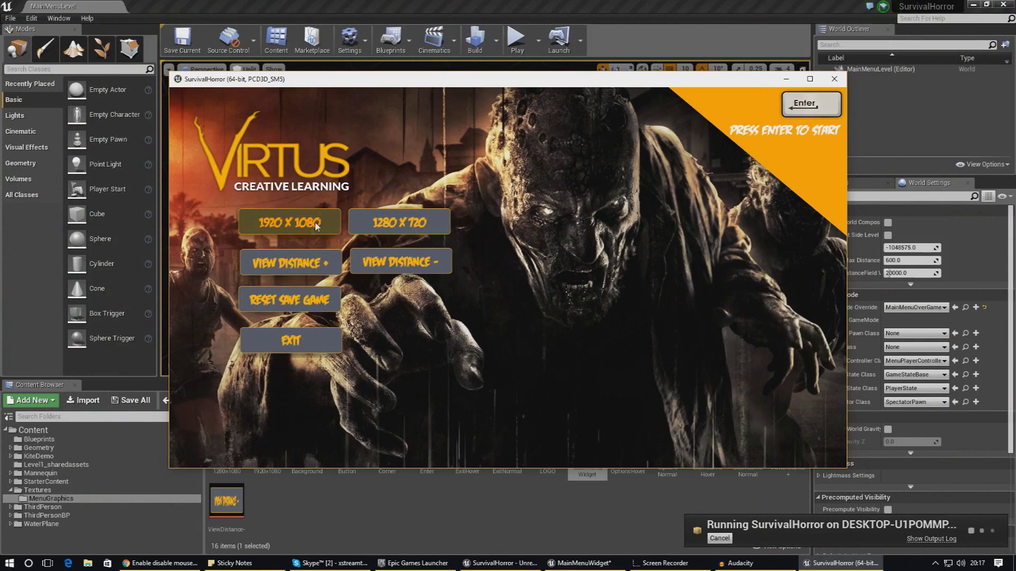
{"action": "left_click", "coordinate": [306, 333]}
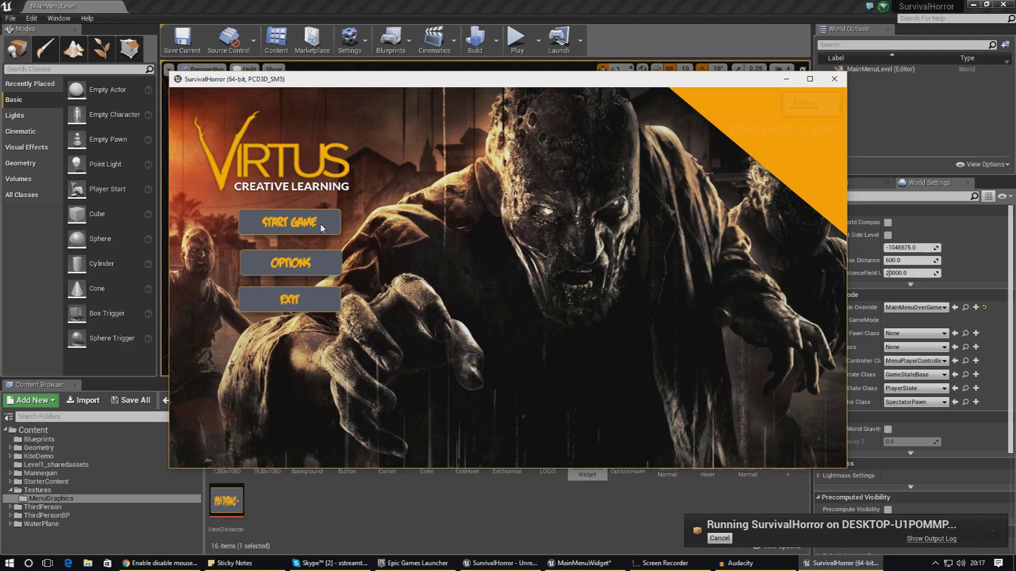
Start the game from the main menu to check that the first level loads, and close the launched game window.
{"action": "key", "text": "Return"}
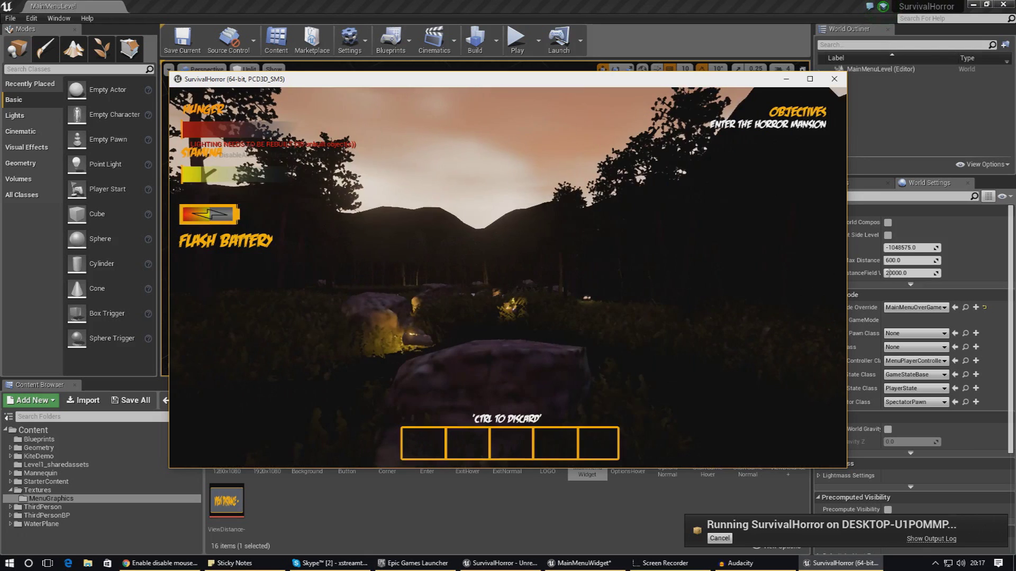
{"action": "key", "text": "alt+Tab"}
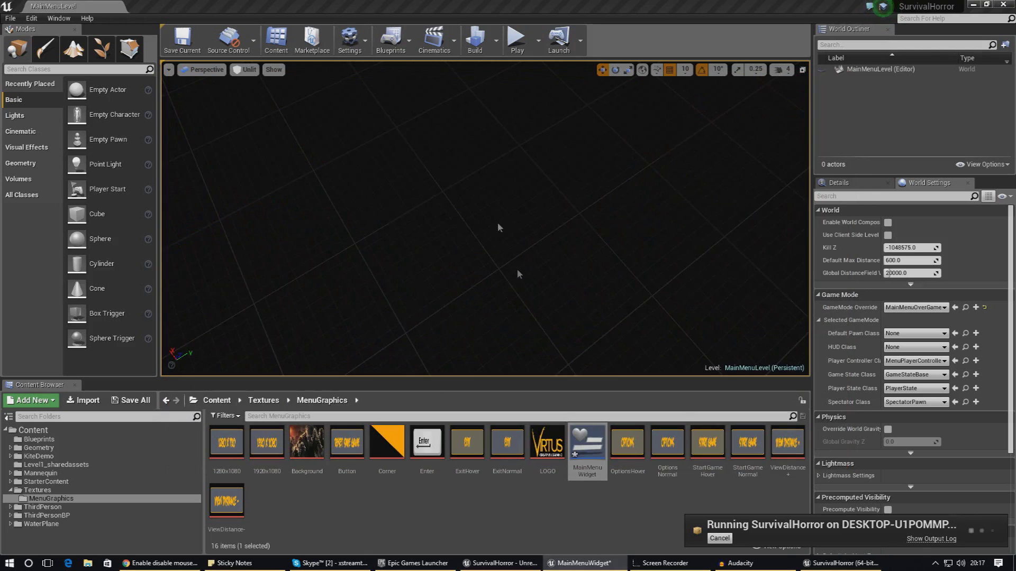
{"action": "key", "text": "alt+Tab"}
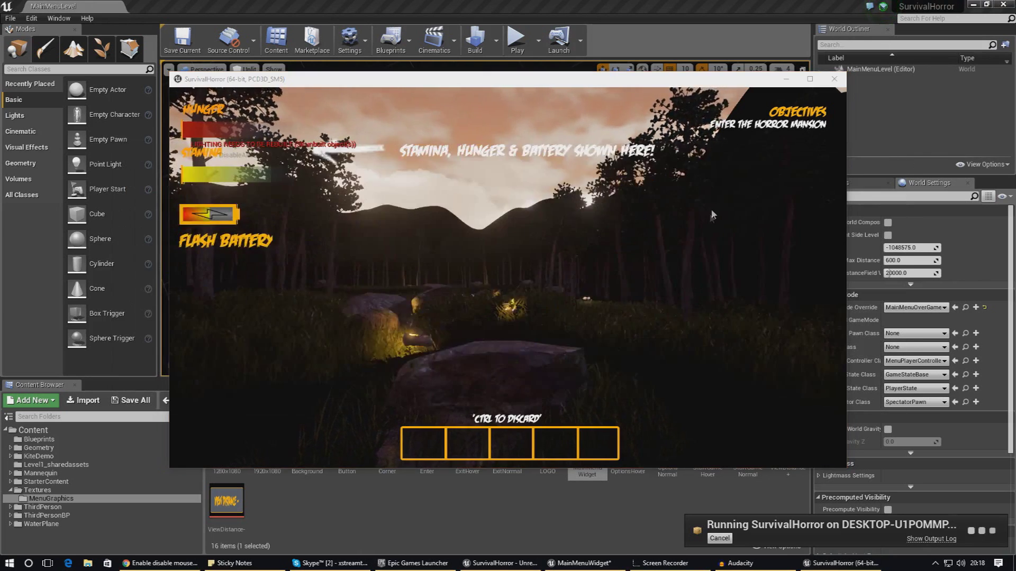
{"action": "left_click", "coordinate": [833, 79]}
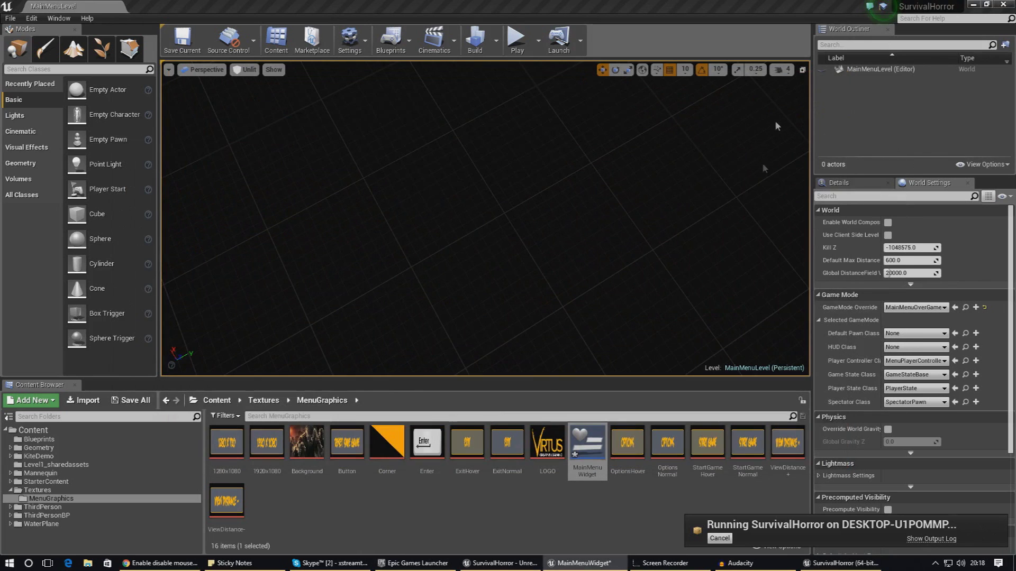
{"action": "right_click", "coordinate": [818, 561]}
{"action": "left_click", "coordinate": [812, 545]}
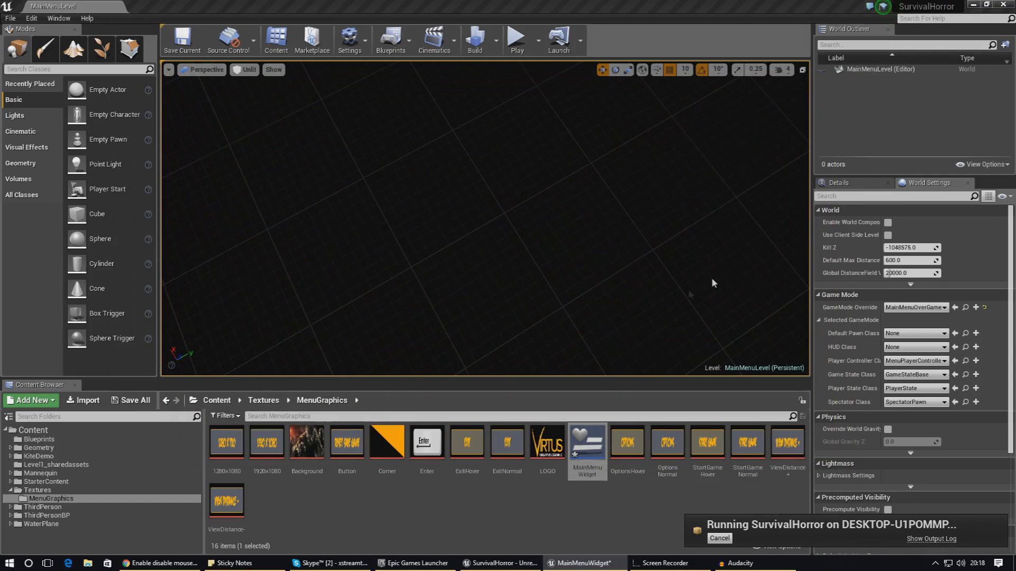
Save the current level and open Level1.
{"action": "left_click", "coordinate": [182, 39]}
{"action": "left_click", "coordinate": [11, 18]}
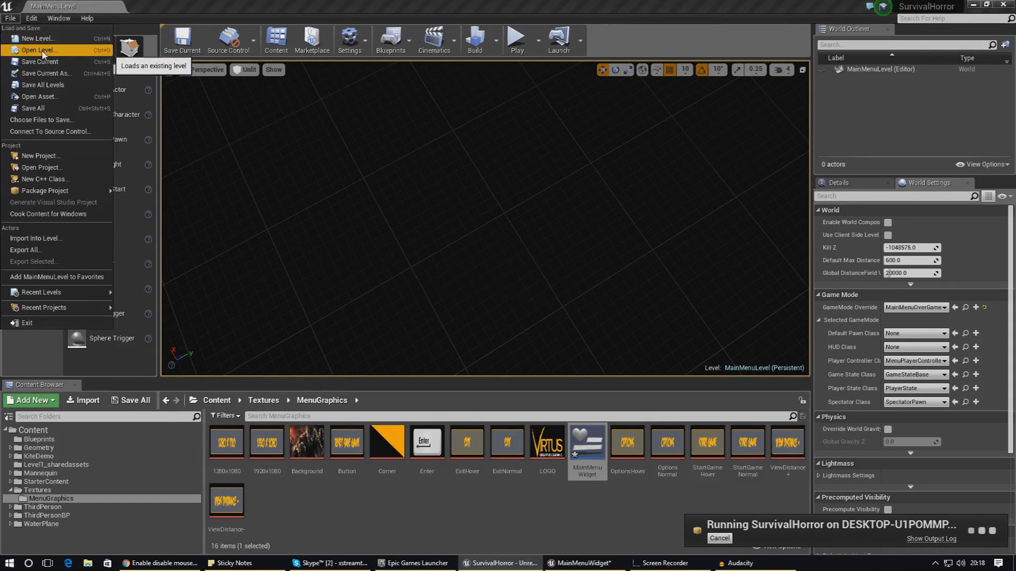
{"action": "left_click", "coordinate": [38, 51]}
{"action": "double_click", "coordinate": [648, 159]}
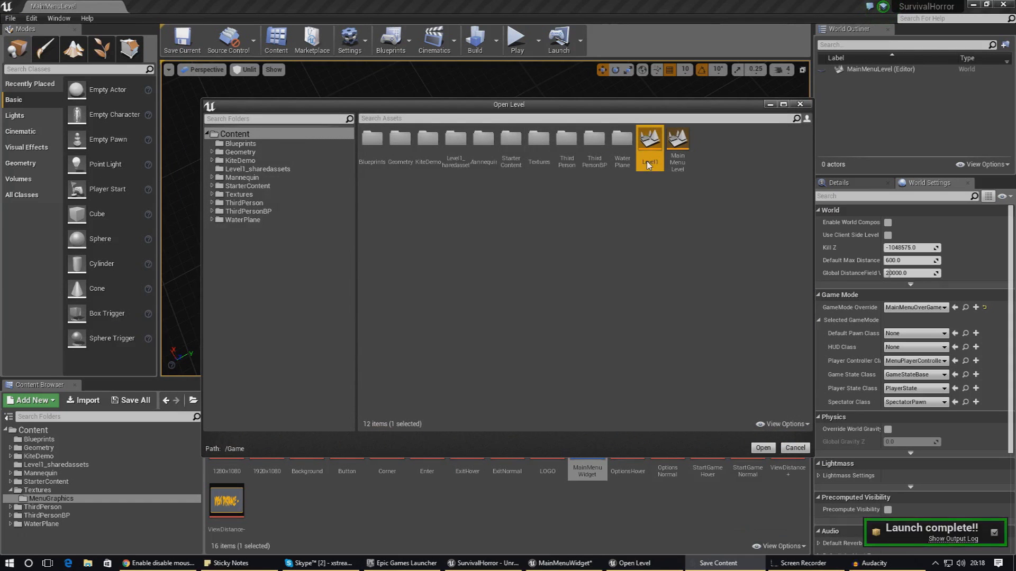
{"action": "left_click", "coordinate": [556, 380]}
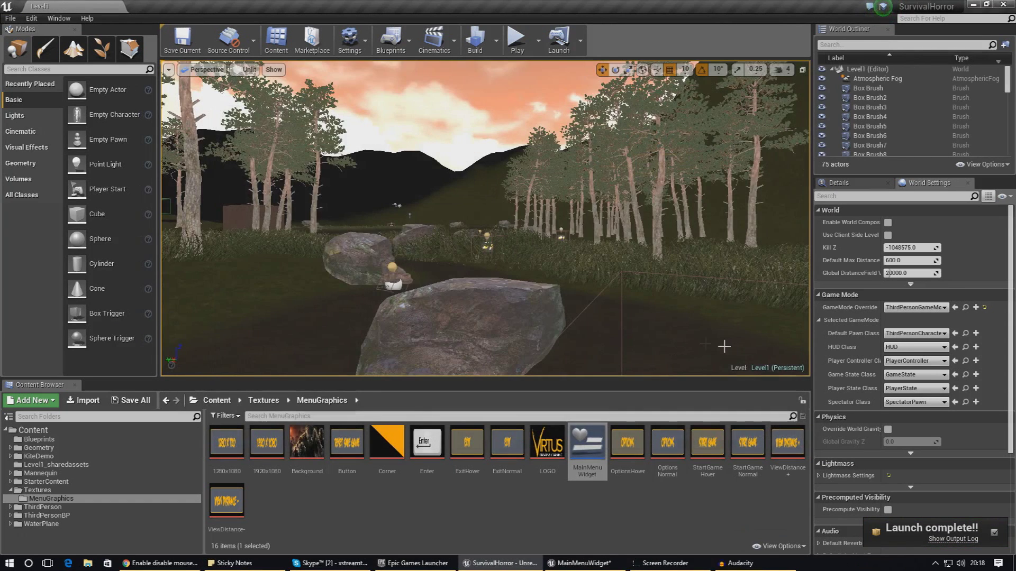
Select ThirdPersonCharacter as Level1's Default Pawn Class in the World Settings and play the level to test it.
{"action": "right_click_drag", "start_coordinate": [724, 346], "coordinate": [649, 322]}
{"action": "left_click", "coordinate": [913, 361]}
{"action": "left_click", "coordinate": [857, 400]}
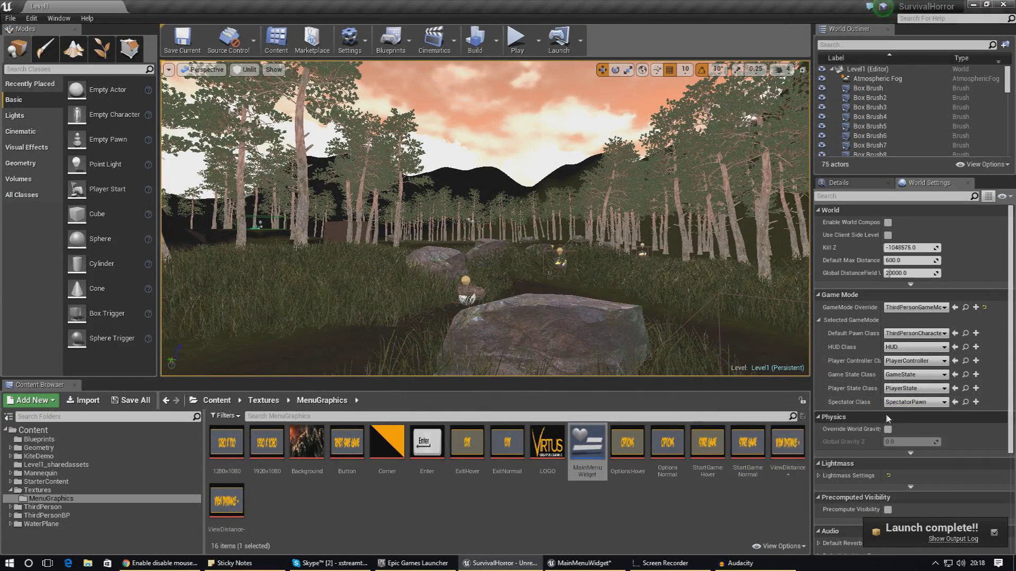
{"action": "left_click", "coordinate": [914, 333]}
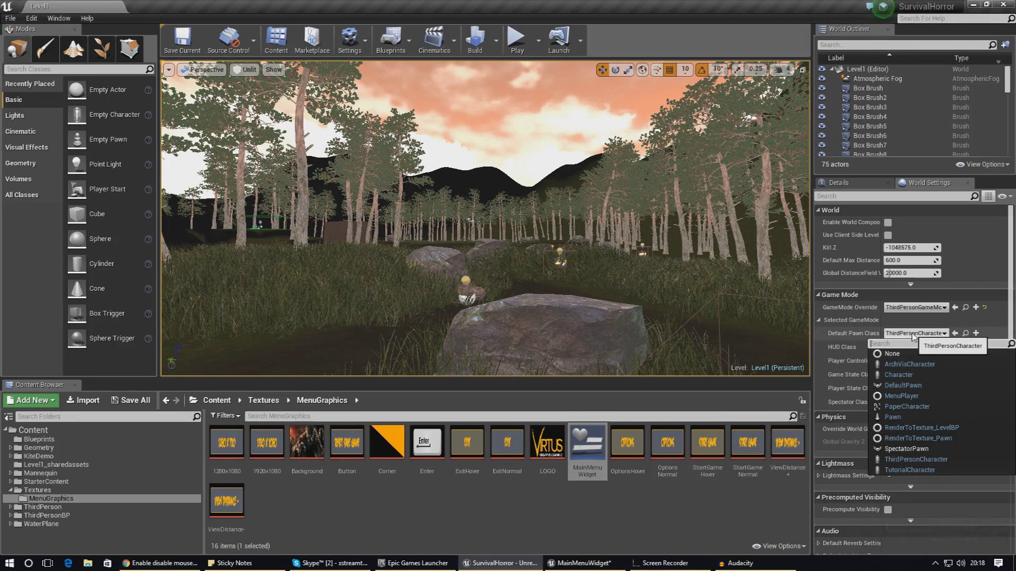
{"action": "left_click", "coordinate": [913, 459]}
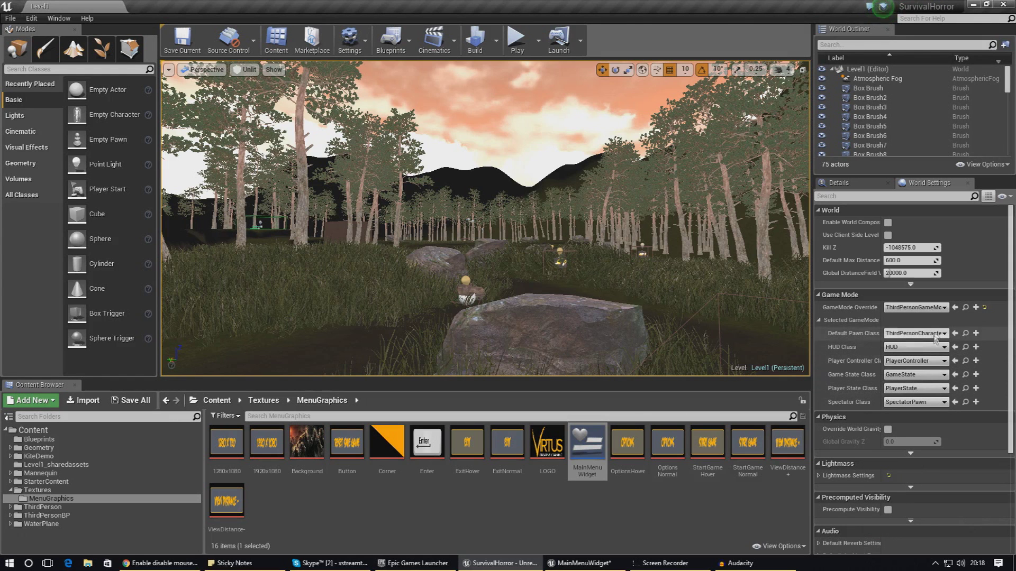
{"action": "left_click", "coordinate": [517, 42]}
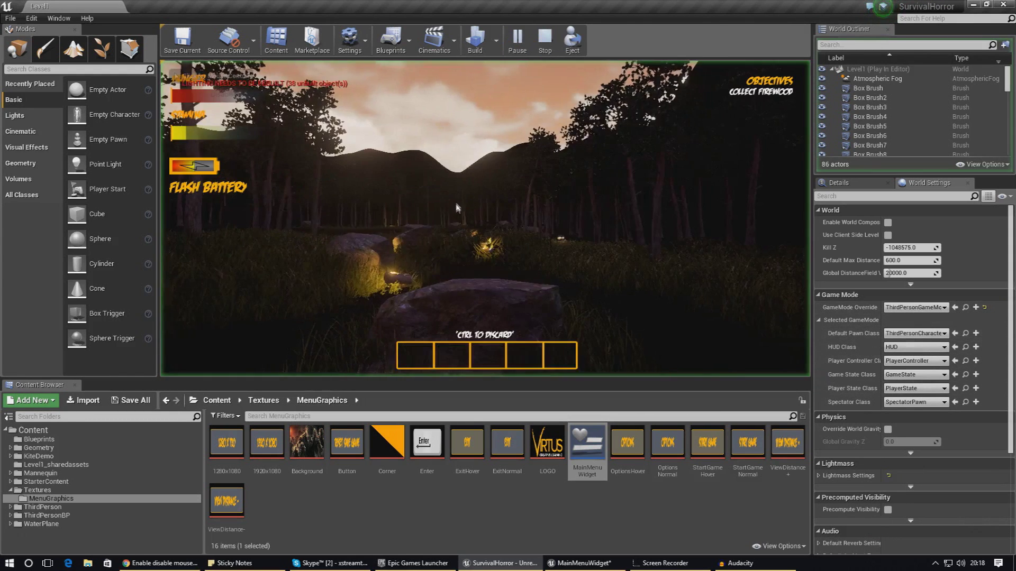
Walk through the level, end the play test, and review the Set Input Mode UI Only node in the MainMenuWidget graph.
{"action": "key", "text": "w"}
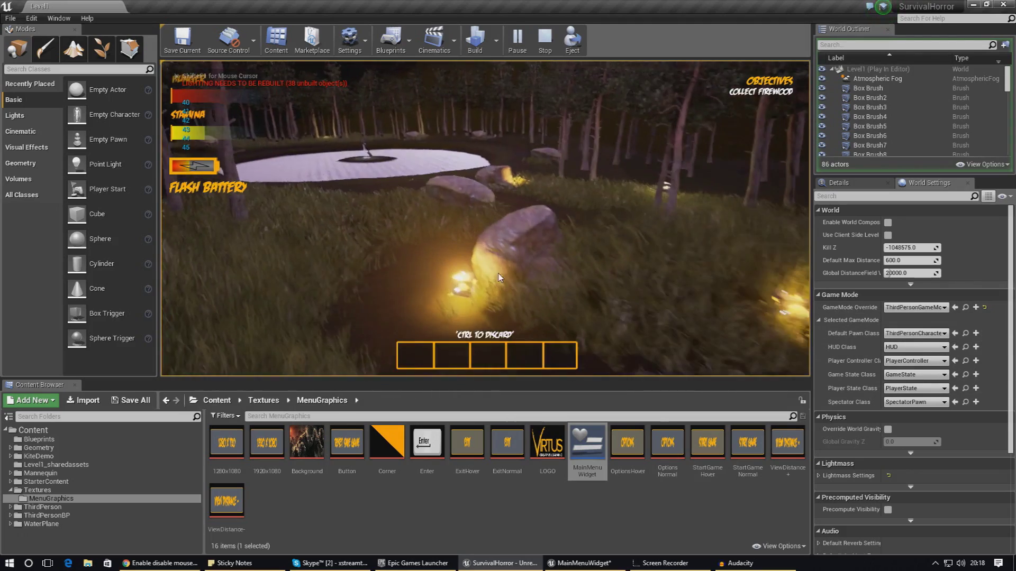
{"action": "key", "text": "Escape"}
{"action": "left_click", "coordinate": [582, 563]}
{"action": "left_click_drag", "start_coordinate": [403, 103], "coordinate": [289, 100]}
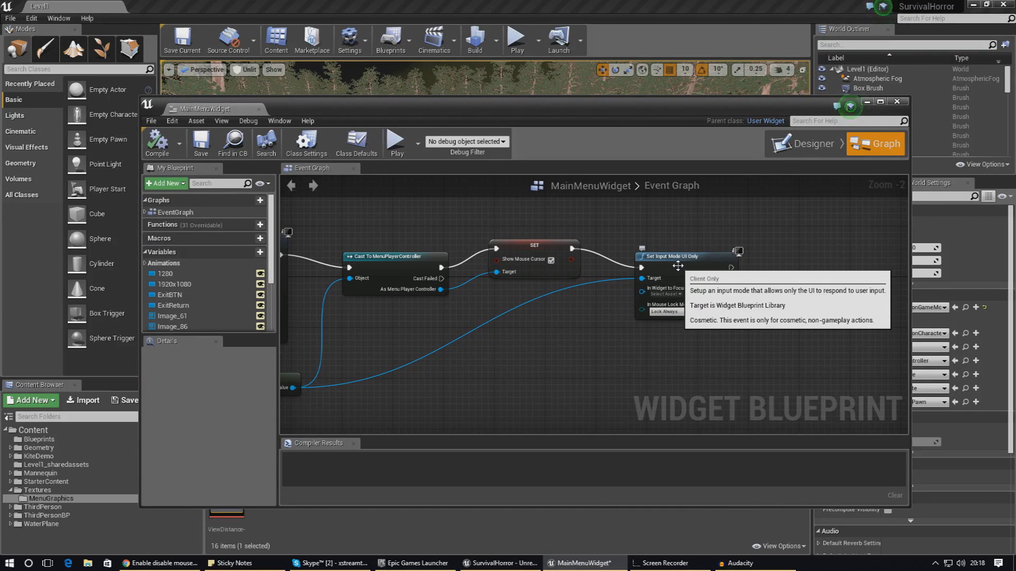
{"action": "right_click_drag", "start_coordinate": [678, 266], "coordinate": [610, 265]}
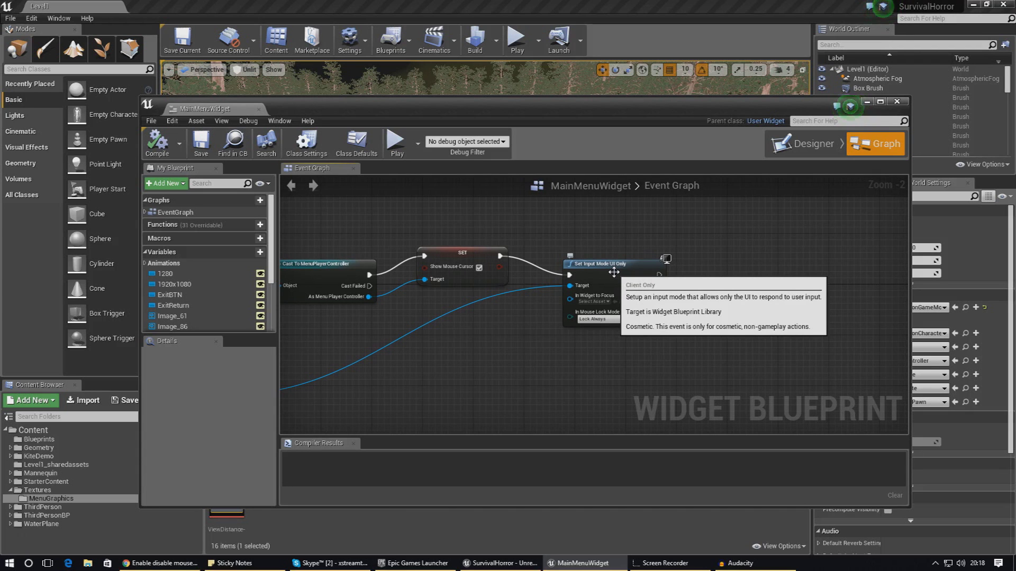
{"action": "left_click_drag", "start_coordinate": [479, 111], "coordinate": [1015, 101]}
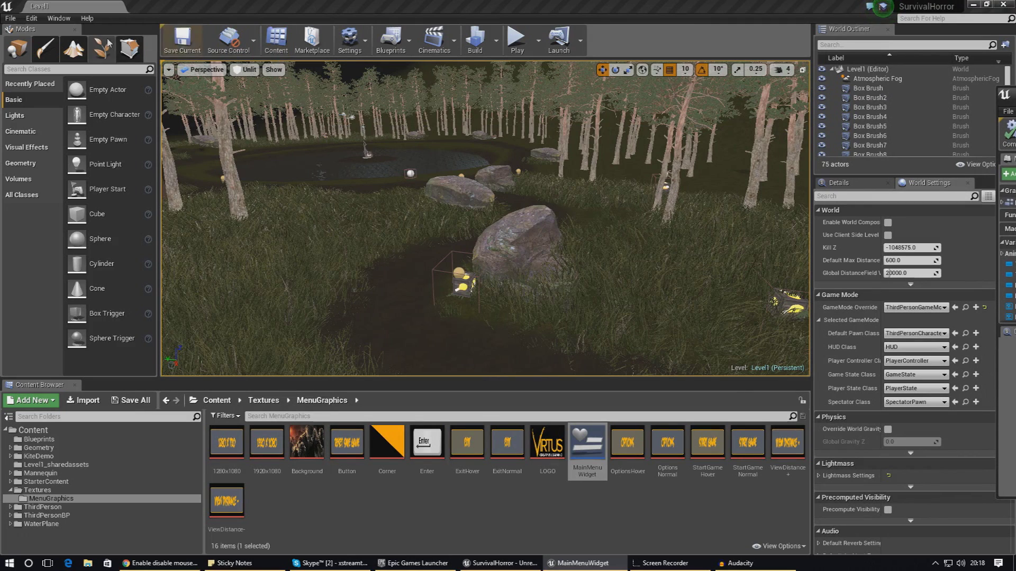
Open Level1's level blueprint and locate the begin-play chain that creates the Instructional Widget and adds it to the viewport.
{"action": "left_click", "coordinate": [384, 54]}
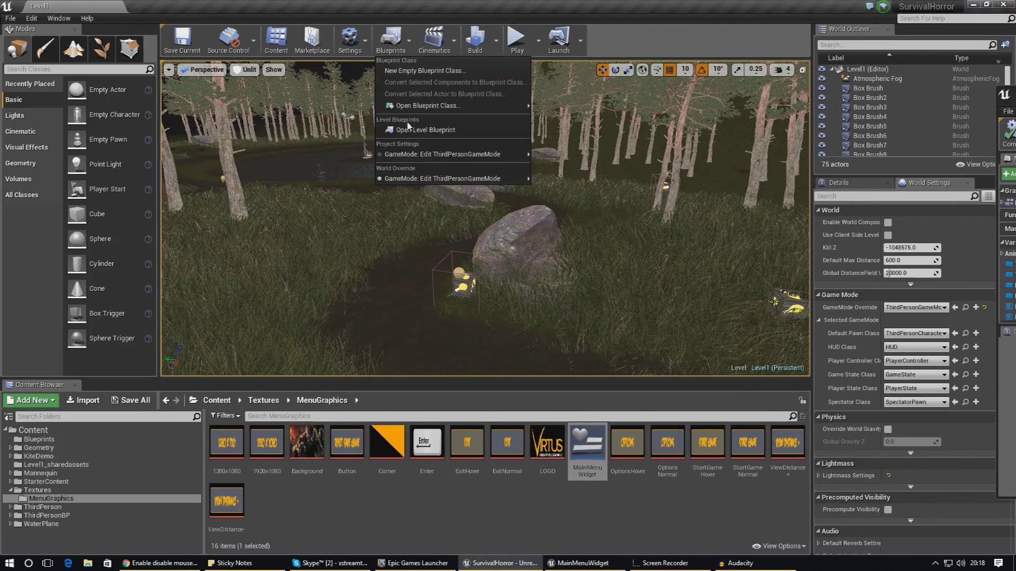
{"action": "left_click", "coordinate": [423, 127]}
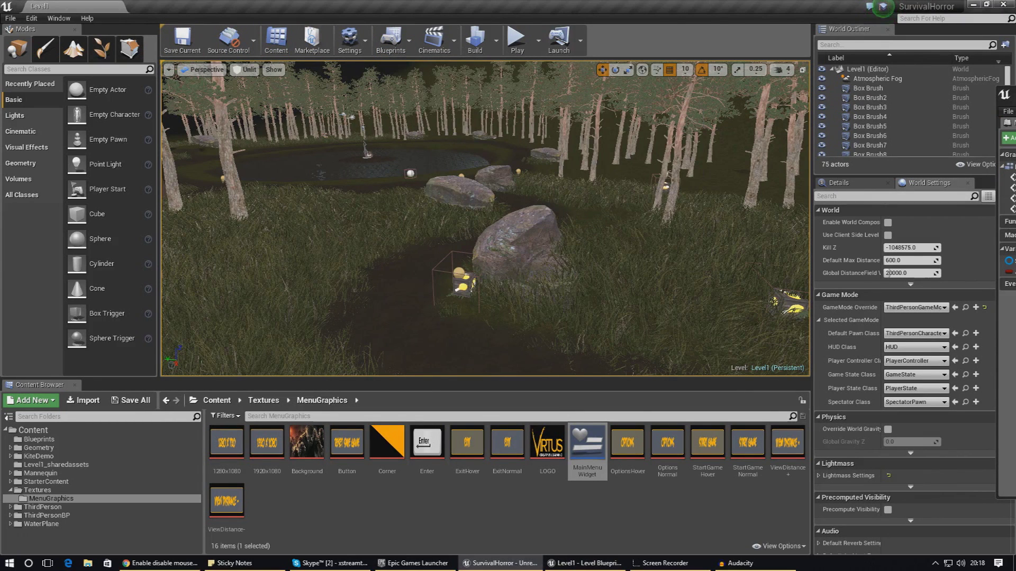
{"action": "left_click_drag", "start_coordinate": [1015, 96], "coordinate": [634, 89]}
{"action": "right_click_drag", "start_coordinate": [369, 222], "coordinate": [570, 352]}
{"action": "scroll", "coordinate": [534, 329], "scroll_direction": "down", "scroll_amount": 5}
{"action": "scroll", "coordinate": [378, 311], "scroll_direction": "down", "scroll_amount": 5}
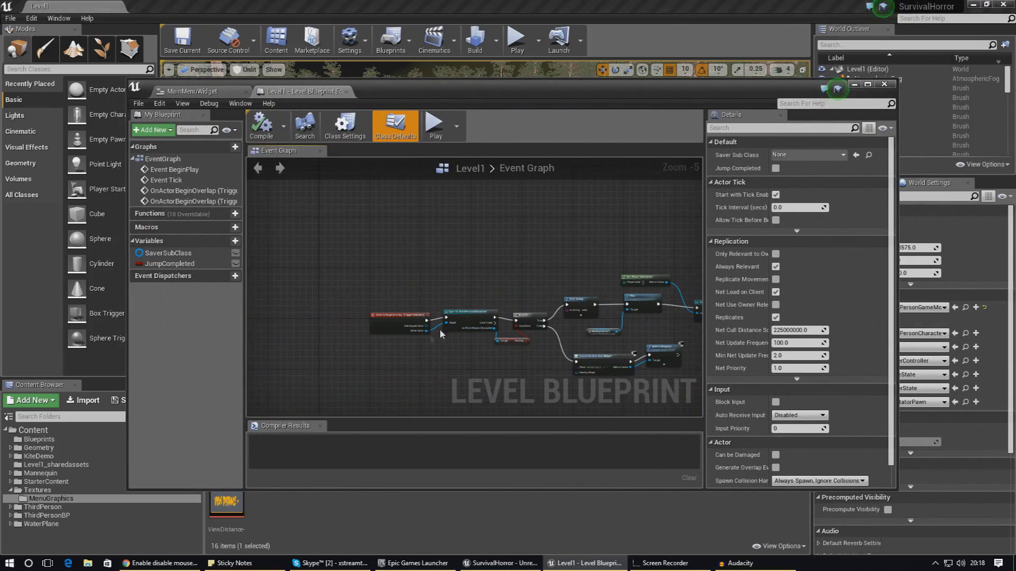
{"action": "right_click_drag", "start_coordinate": [427, 348], "coordinate": [385, 313]}
{"action": "right_click", "coordinate": [378, 332]}
{"action": "left_click", "coordinate": [347, 328]}
{"action": "scroll", "coordinate": [347, 326], "scroll_direction": "up", "scroll_amount": 9}
{"action": "right_click_drag", "start_coordinate": [411, 280], "coordinate": [304, 334]}
{"action": "scroll", "coordinate": [476, 340], "scroll_direction": "down", "scroll_amount": 2}
{"action": "scroll", "coordinate": [593, 331], "scroll_direction": "up", "scroll_amount": 2}
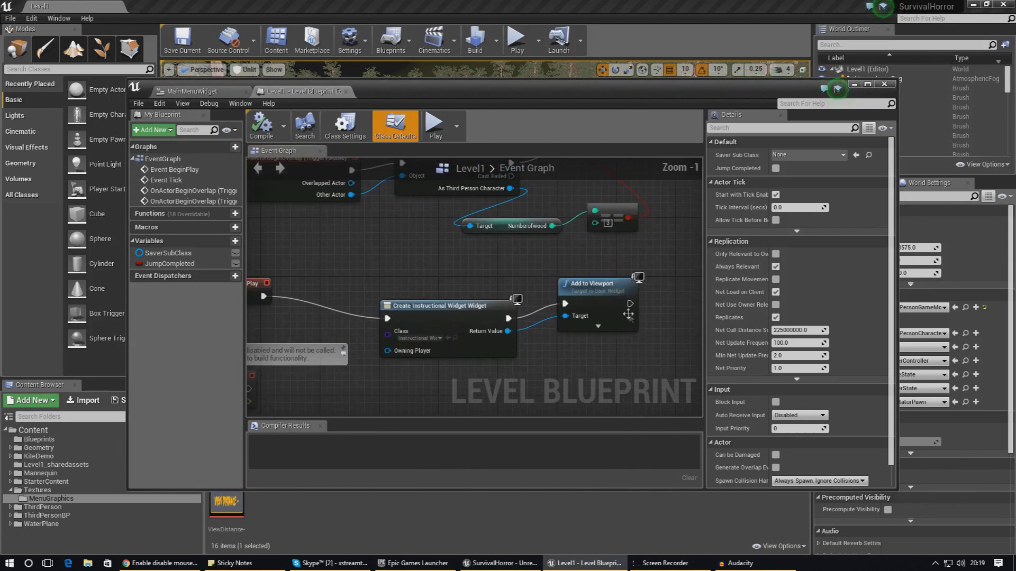
Add a Set Input Mode Game And UI node after Add to Viewport in the begin-play chain.
{"action": "right_click_drag", "start_coordinate": [627, 316], "coordinate": [456, 317]}
{"action": "left_click_drag", "start_coordinate": [545, 310], "coordinate": [545, 310]}
{"action": "type", "text": "set ui mode"}
{"action": "key", "text": "Up"}
{"action": "key", "text": "Return"}
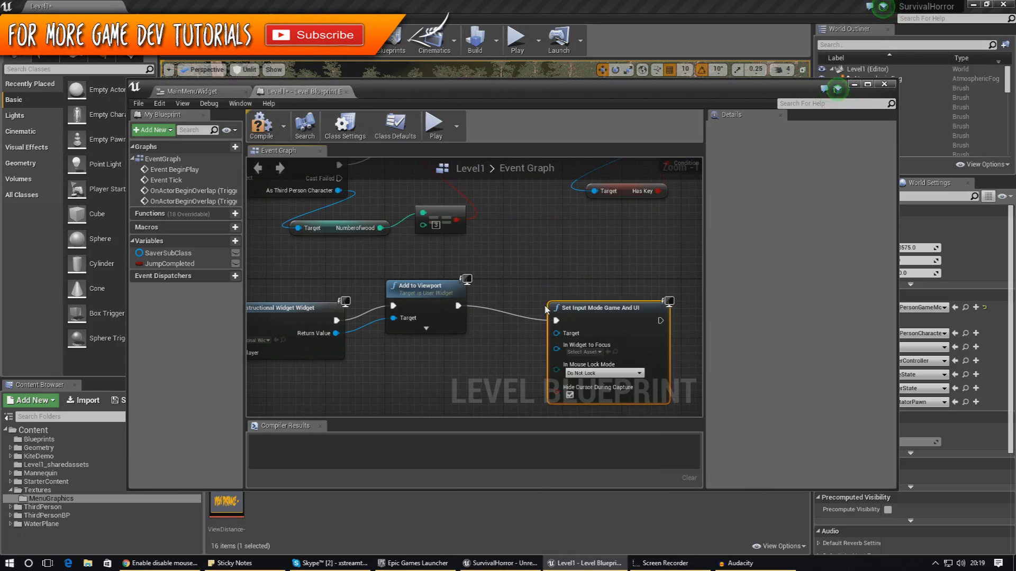
Connect a Get Player Controller node to the Target of Set Input Mode Game And UI and place it below Add to Viewport.
{"action": "right_click_drag", "start_coordinate": [550, 306], "coordinate": [468, 246]}
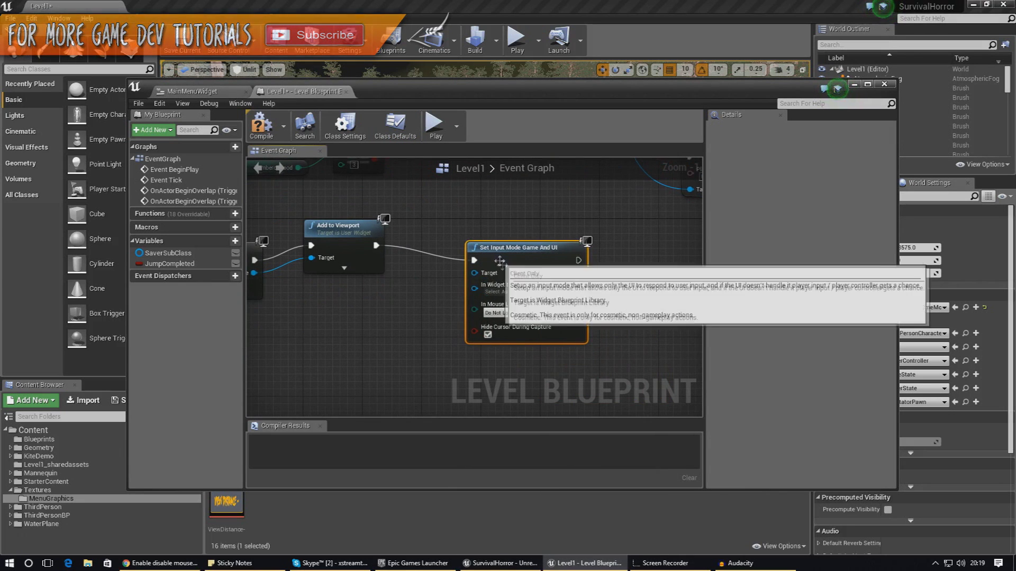
{"action": "left_click_drag", "start_coordinate": [474, 273], "coordinate": [429, 312]}
{"action": "type", "text": "get player"}
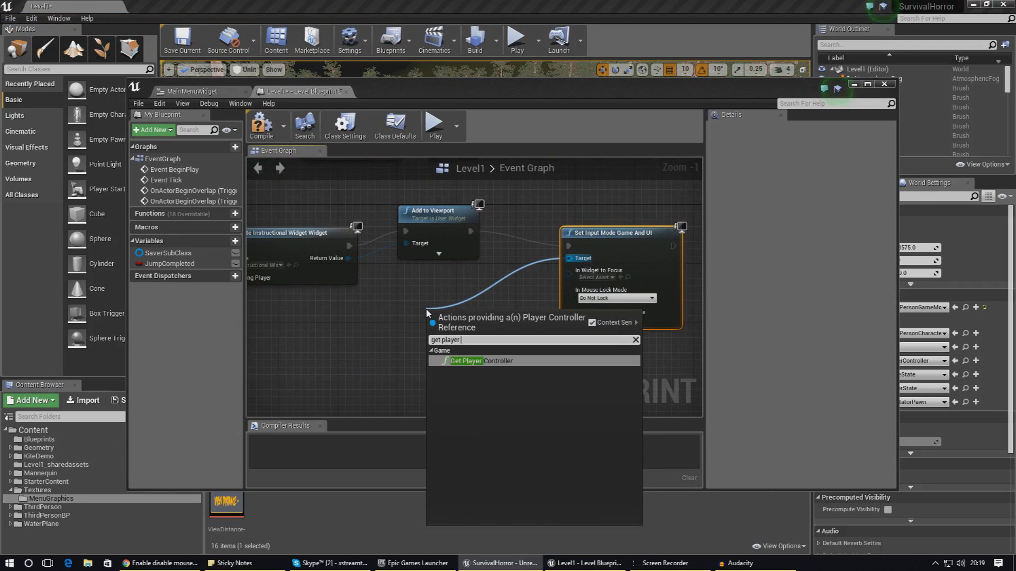
{"action": "key", "text": "Return"}
{"action": "left_click_drag", "start_coordinate": [429, 313], "coordinate": [341, 321]}
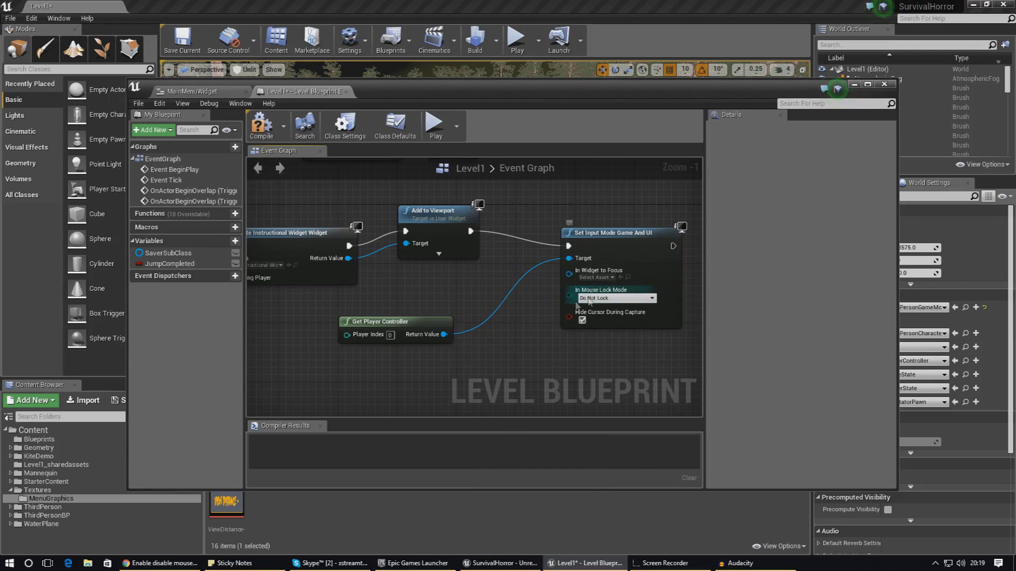
Compile the level blueprint, launch the game with Level1 and ThirdPersonGameMode saved, and test moving around the level.
{"action": "left_click", "coordinate": [262, 135]}
{"action": "left_click", "coordinate": [590, 57]}
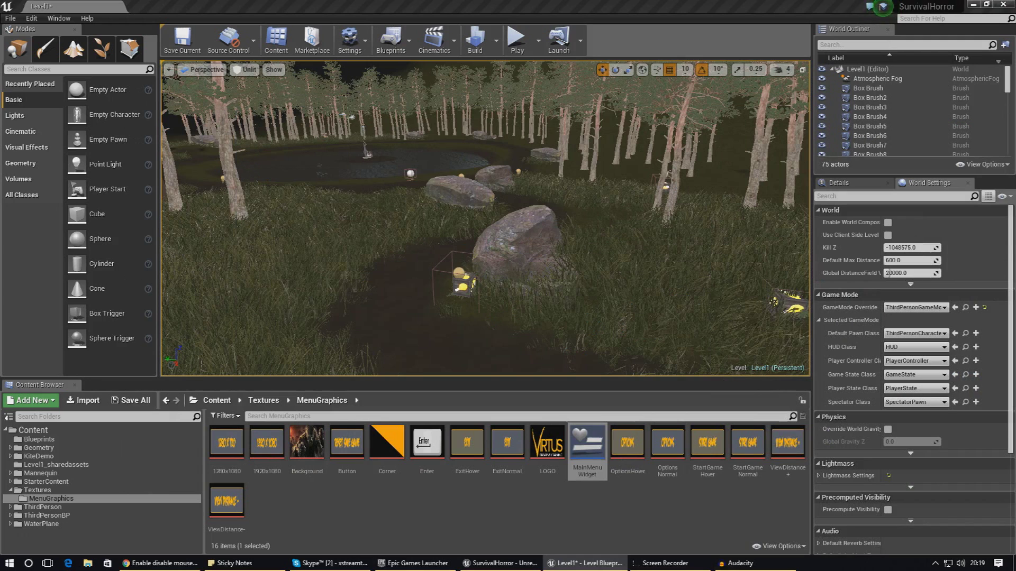
{"action": "left_click", "coordinate": [556, 52]}
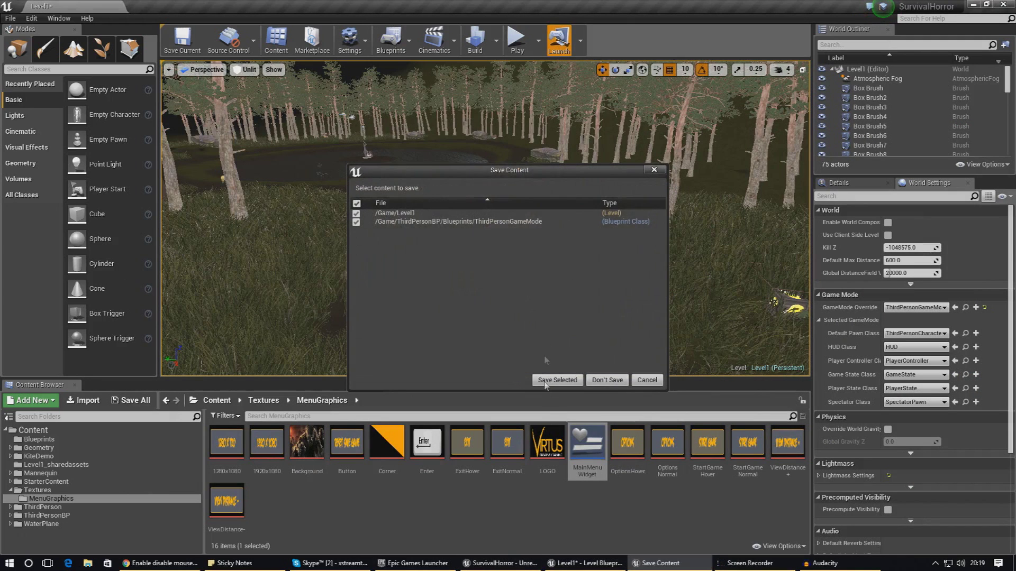
{"action": "left_click", "coordinate": [545, 381]}
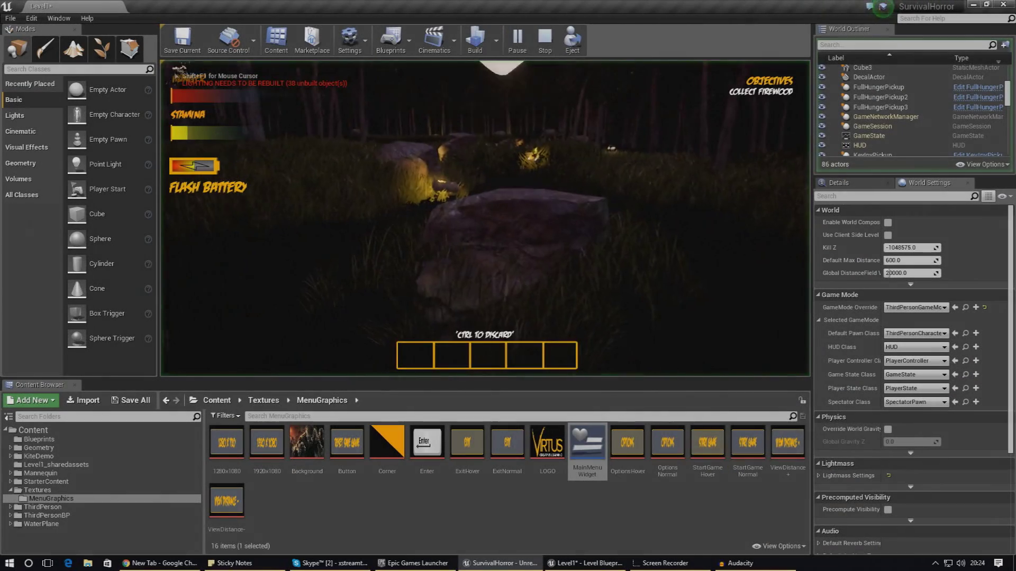
{"action": "key", "text": "a"}
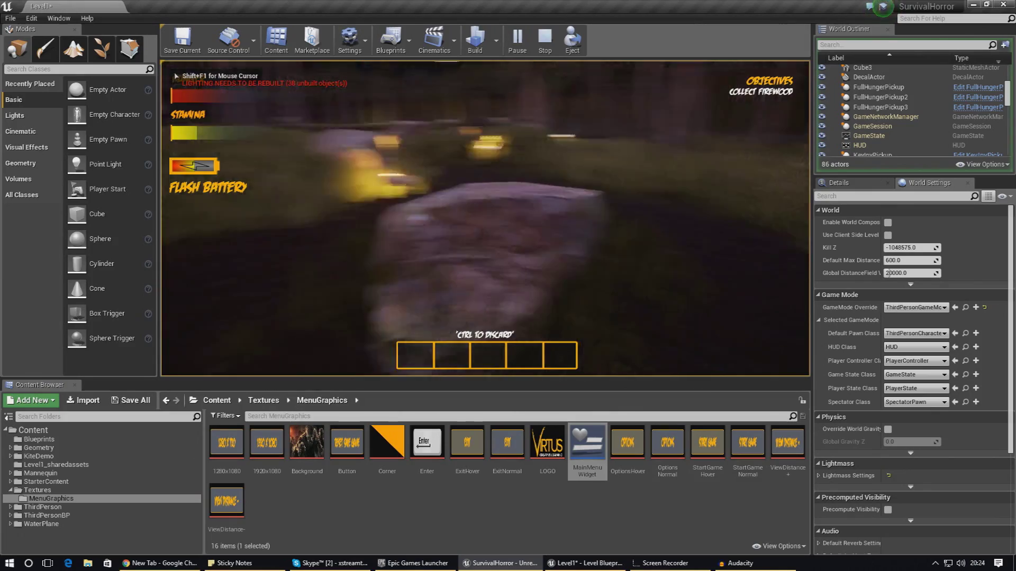
{"action": "key", "text": "Escape"}
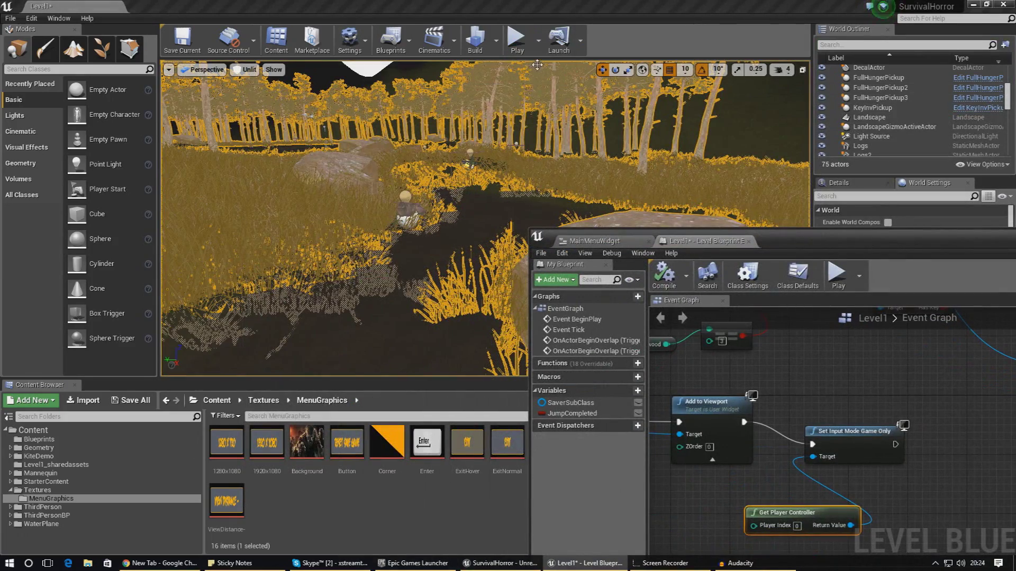
Replace Set Input Mode Game Only with Set Input Mode Game And UI after Add to Viewport and connect the player controller to it.
{"action": "left_click", "coordinate": [837, 431]}
{"action": "key", "text": "Delete"}
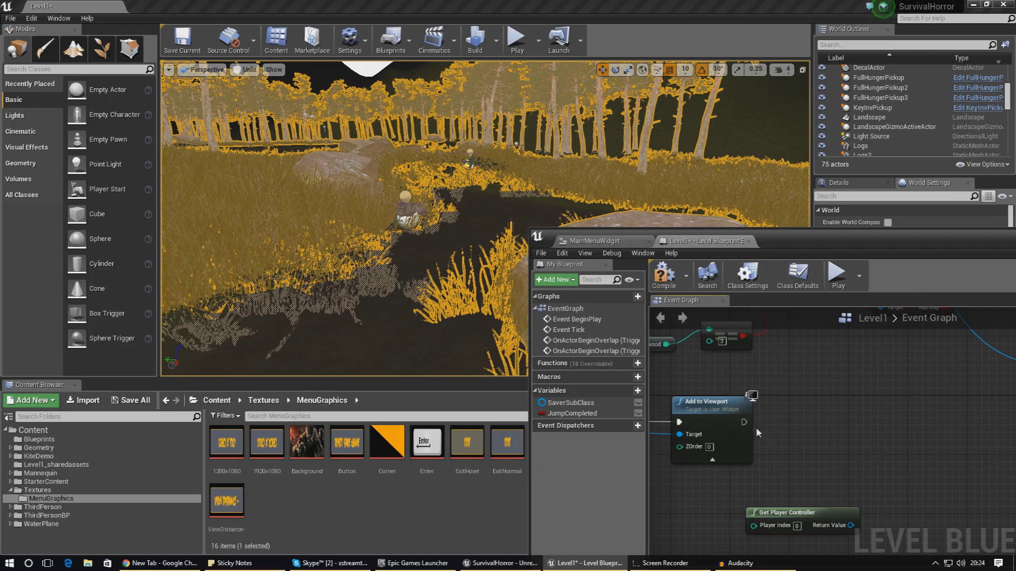
{"action": "left_click_drag", "start_coordinate": [743, 422], "coordinate": [843, 411]}
{"action": "type", "text": "set"}
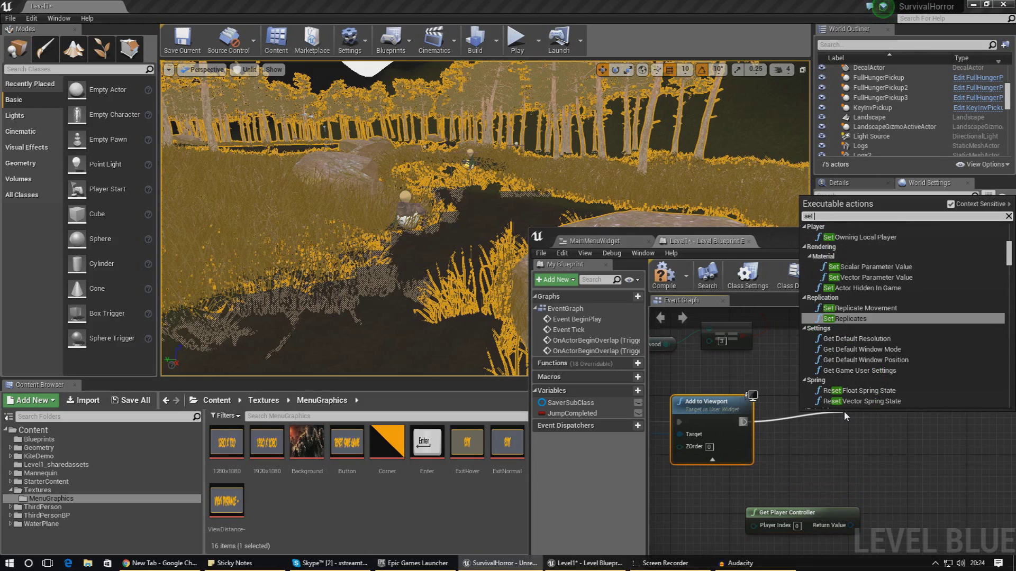
{"action": "type", "text": " input"}
{"action": "key", "text": "Up"}
{"action": "key", "text": "Up"}
{"action": "key", "text": "Return"}
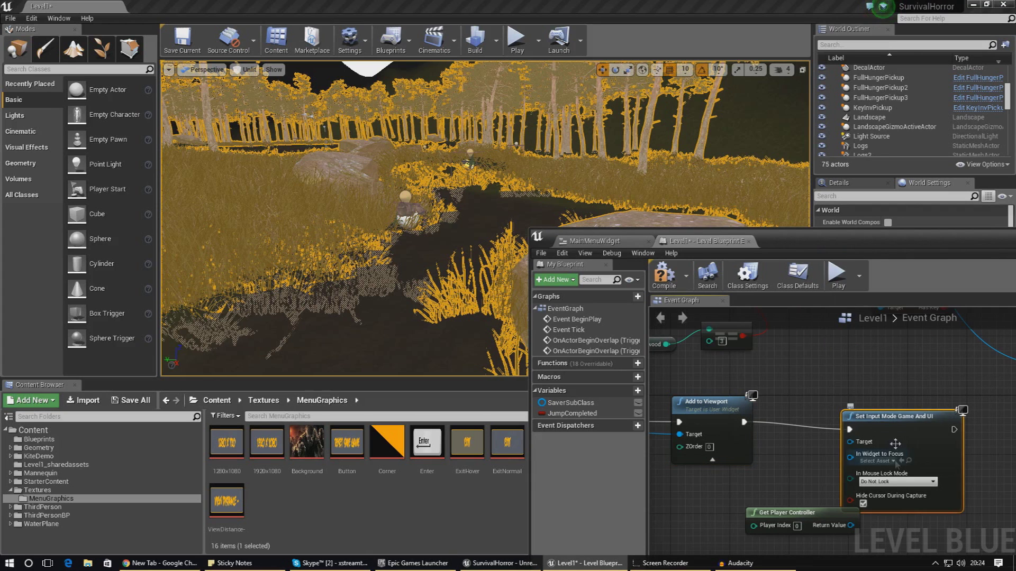
{"action": "left_click_drag", "start_coordinate": [841, 513], "coordinate": [797, 506]}
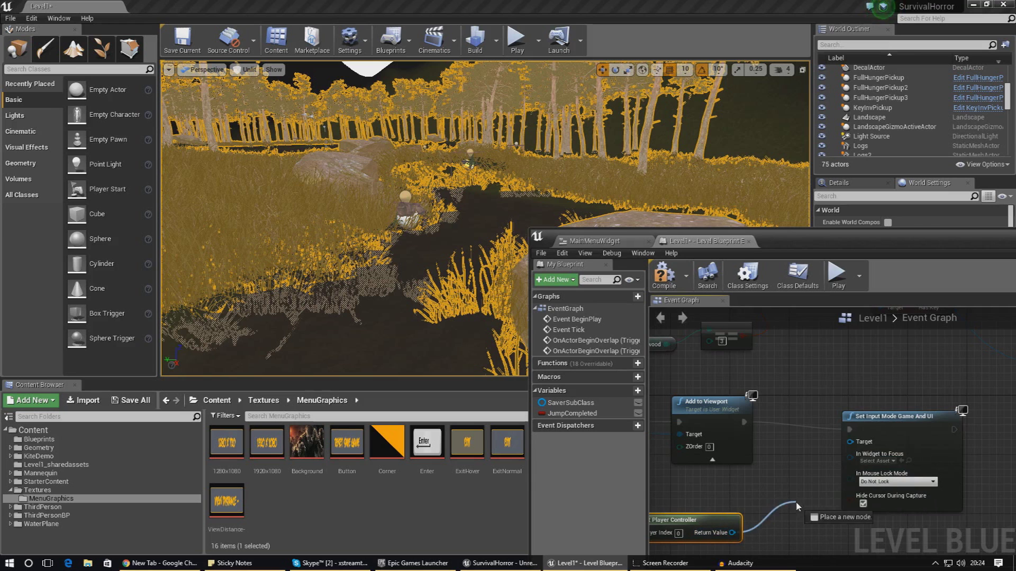
Play the level to test the Game And UI input mode, recheck the node in the level blueprint, and test again.
{"action": "left_click_drag", "start_coordinate": [793, 248], "coordinate": [1015, 223]}
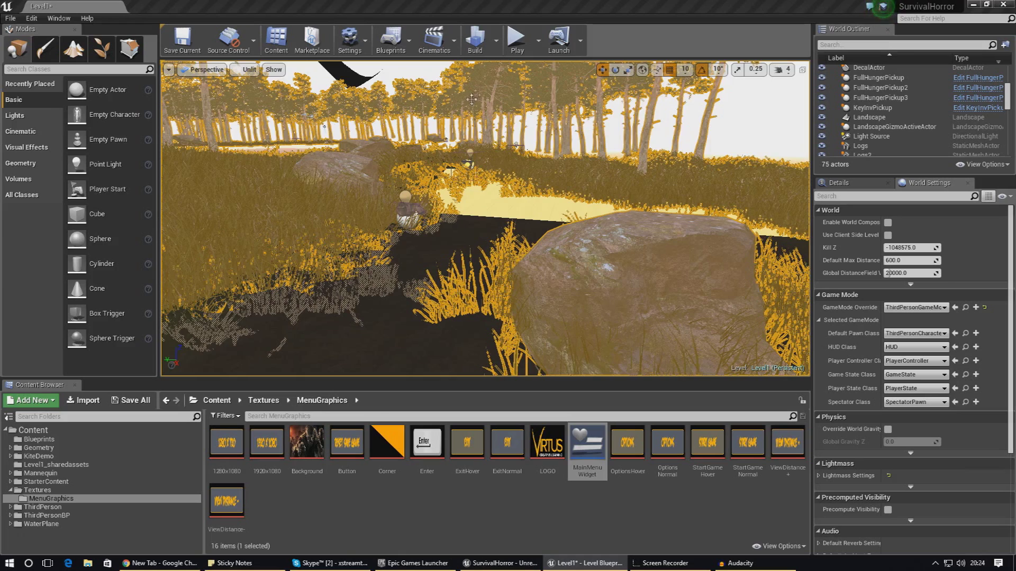
{"action": "left_click", "coordinate": [516, 56]}
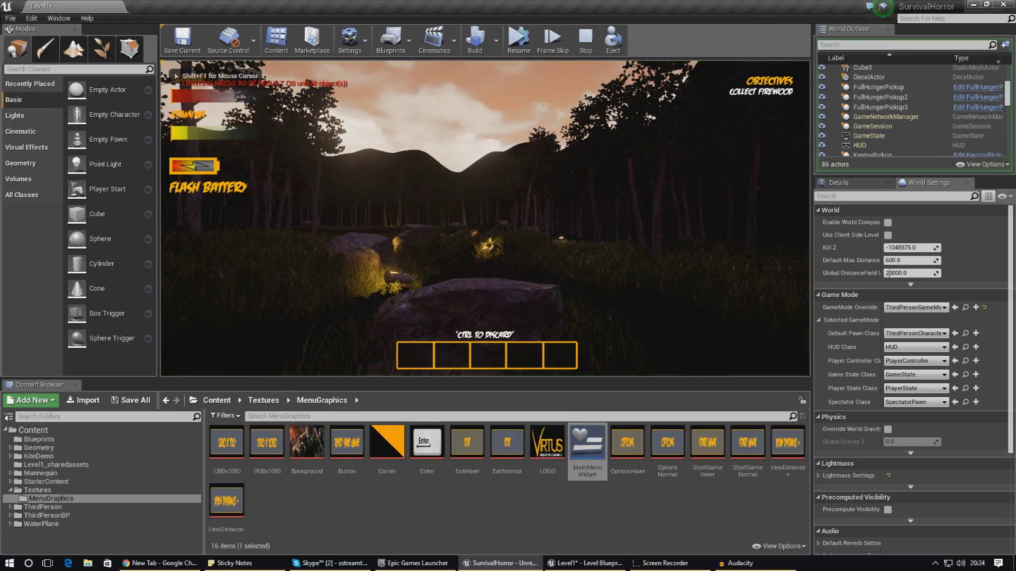
{"action": "key", "text": "Escape"}
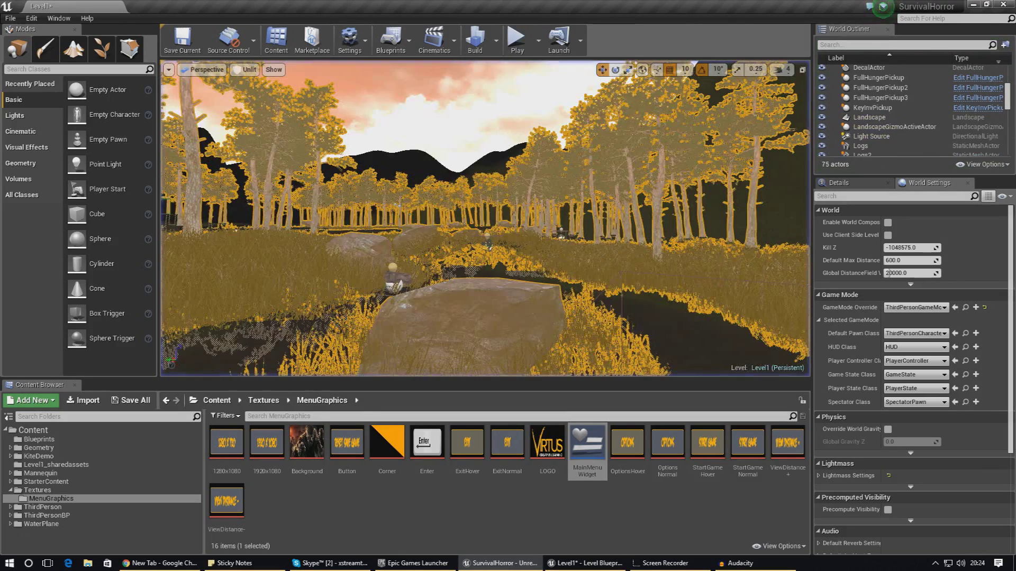
{"action": "key", "text": "alt+Tab"}
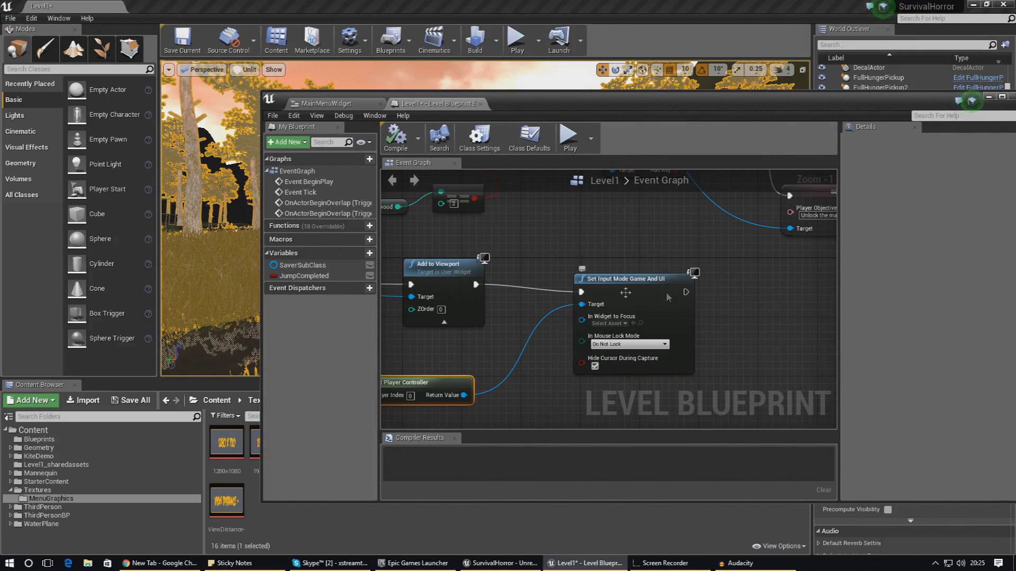
{"action": "left_click_drag", "start_coordinate": [570, 94], "coordinate": [1015, 90]}
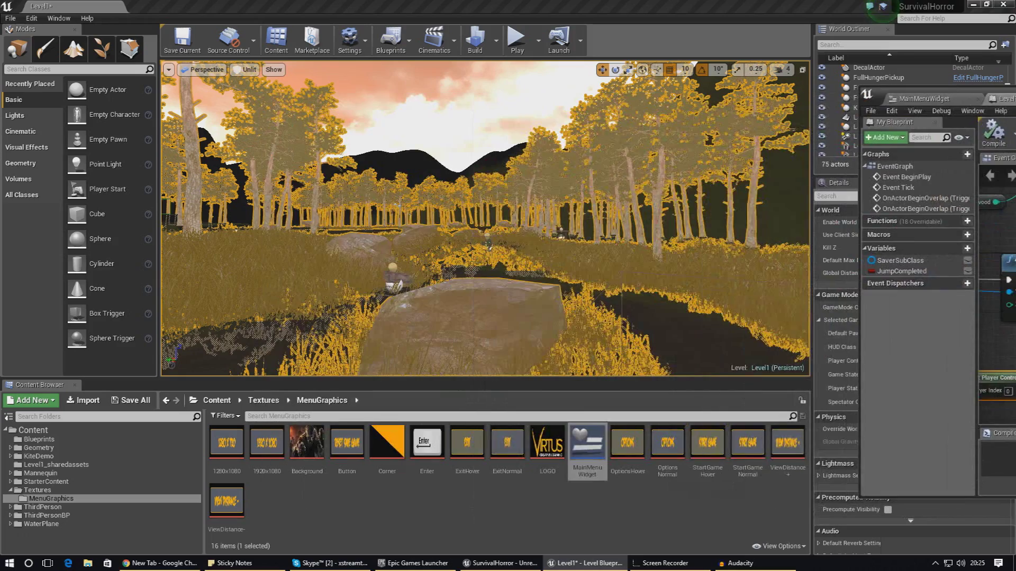
{"action": "left_click", "coordinate": [516, 47]}
{"action": "key", "text": "alt+p"}
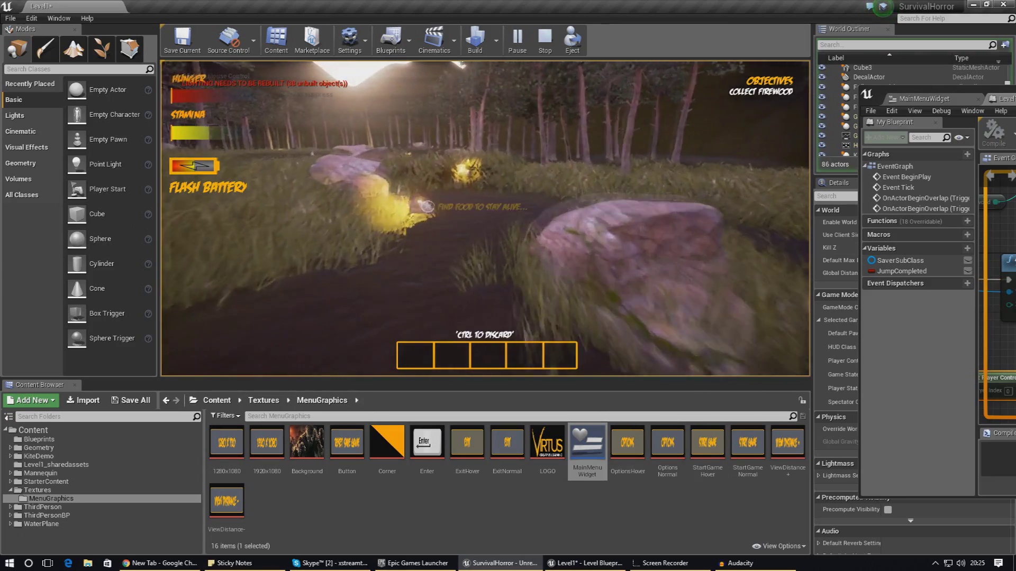
{"action": "key", "text": "Escape"}
Replace Set Input Mode Game And UI with Set Input Mode Game Only, connect the player controller as its Target, and compile.
{"action": "left_click_drag", "start_coordinate": [931, 92], "coordinate": [271, 92]}
{"action": "left_click", "coordinate": [531, 291]}
{"action": "right_click_drag", "start_coordinate": [526, 291], "coordinate": [579, 261]}
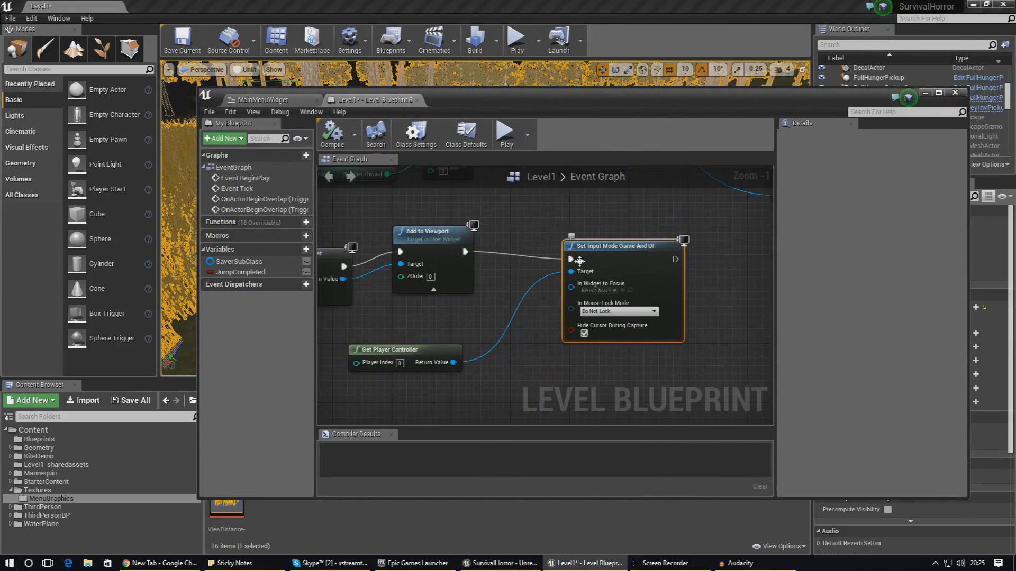
{"action": "key", "text": "Delete"}
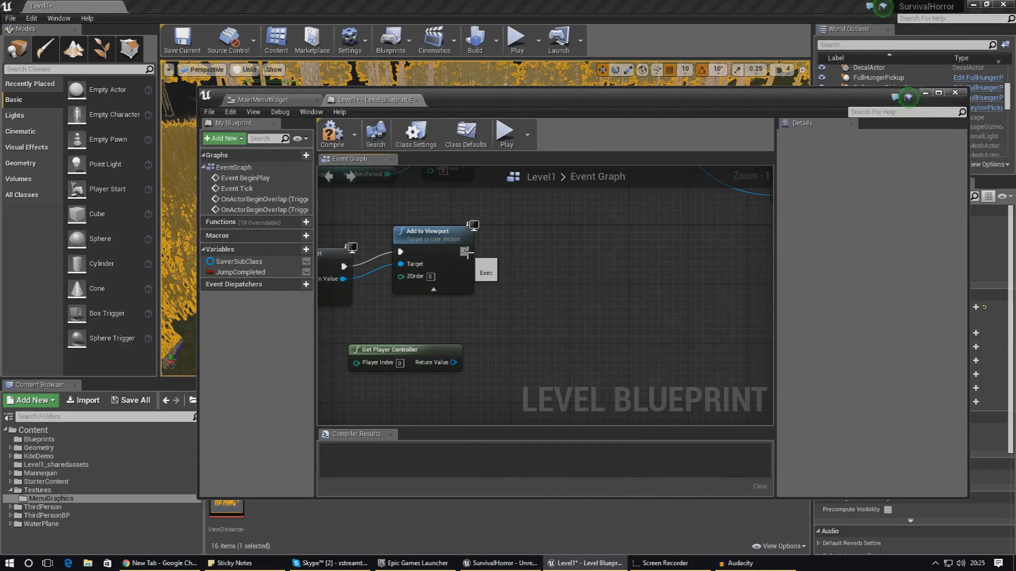
{"action": "left_click_drag", "start_coordinate": [635, 252], "coordinate": [635, 252]}
{"action": "type", "text": "set game mode"}
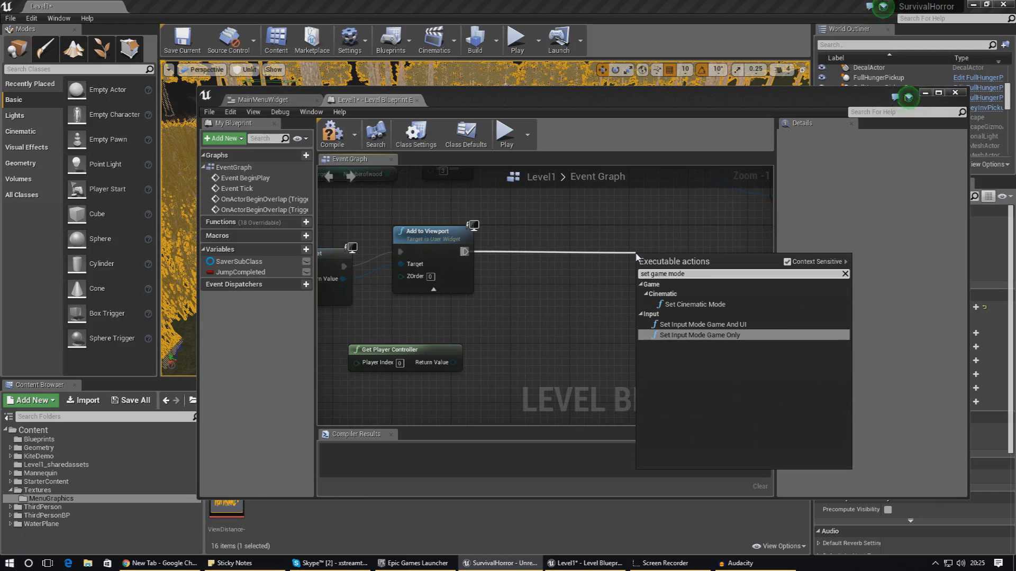
{"action": "key", "text": "Return"}
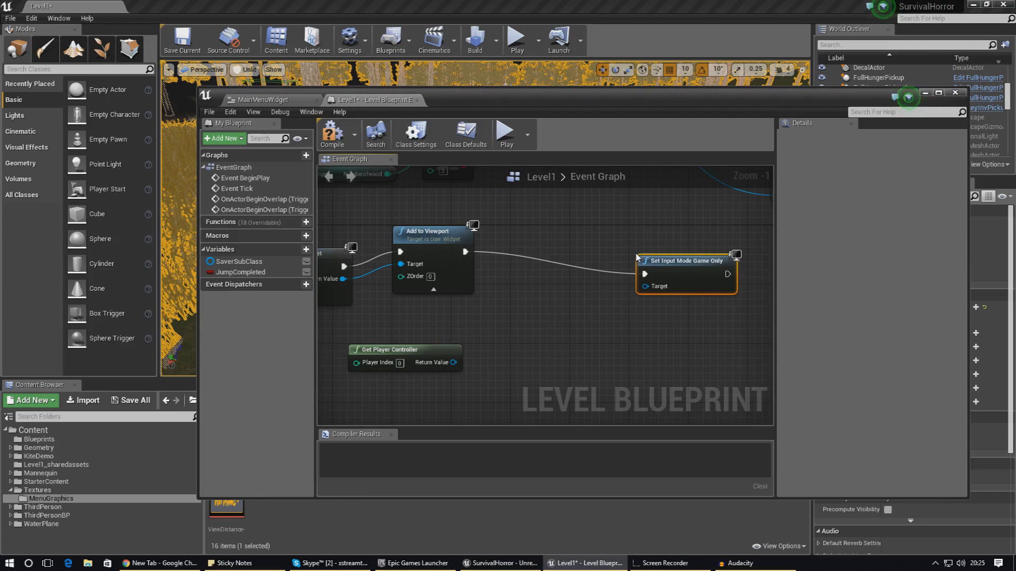
{"action": "left_click_drag", "start_coordinate": [648, 262], "coordinate": [581, 269]}
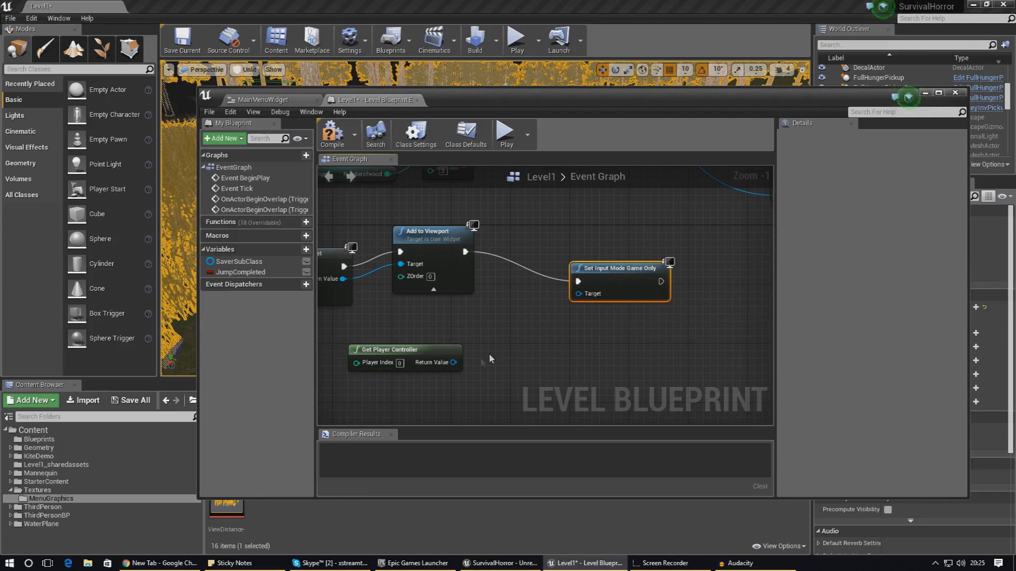
{"action": "left_click_drag", "start_coordinate": [454, 362], "coordinate": [578, 293]}
{"action": "left_click", "coordinate": [335, 132]}
Play the level to test the Game Only input mode, and save the changed level.
{"action": "left_click_drag", "start_coordinate": [439, 105], "coordinate": [1015, 6]}
{"action": "left_click", "coordinate": [516, 40]}
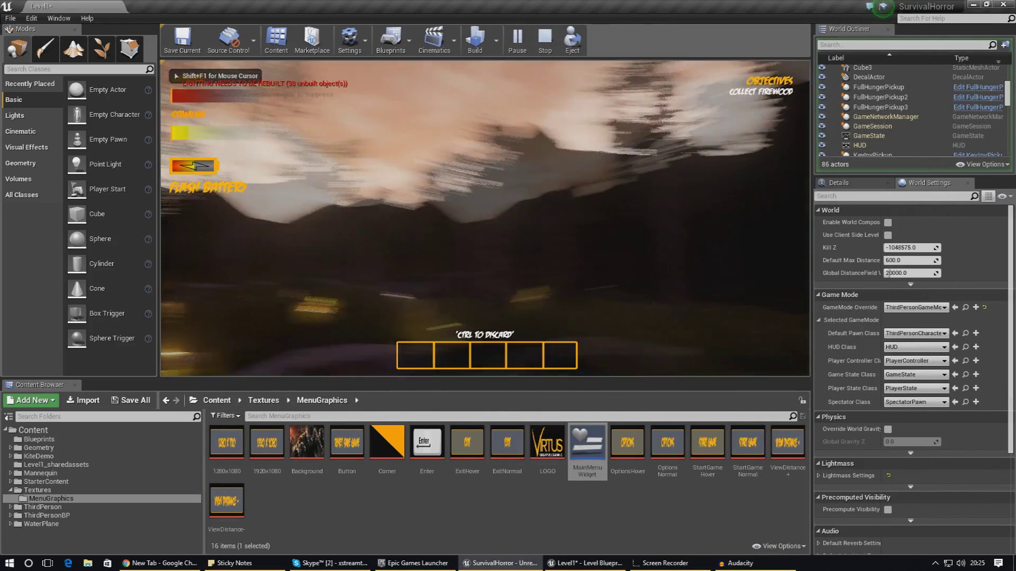
{"action": "key", "text": "Escape"}
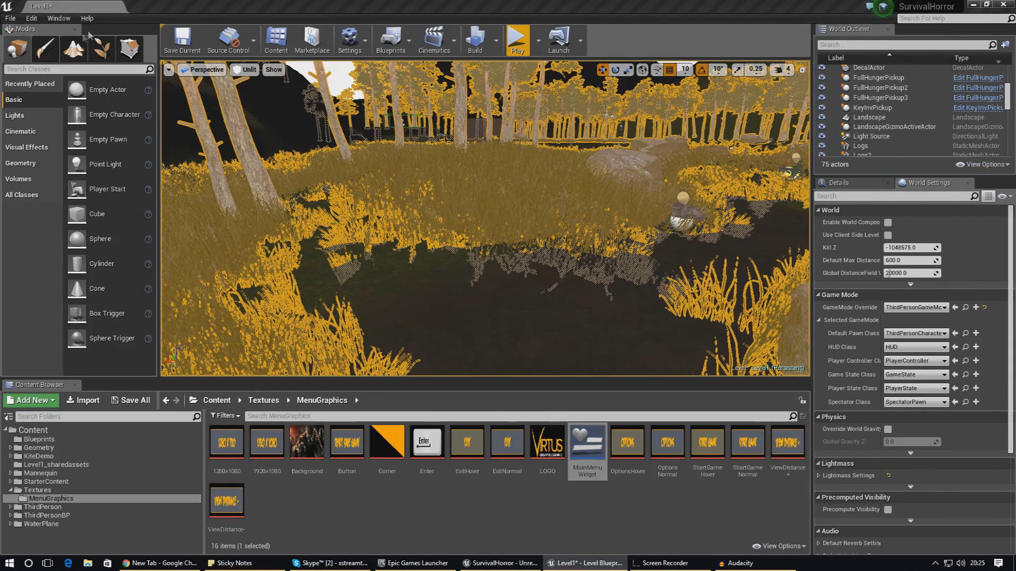
{"action": "left_click", "coordinate": [10, 18]}
{"action": "left_click", "coordinate": [59, 108]}
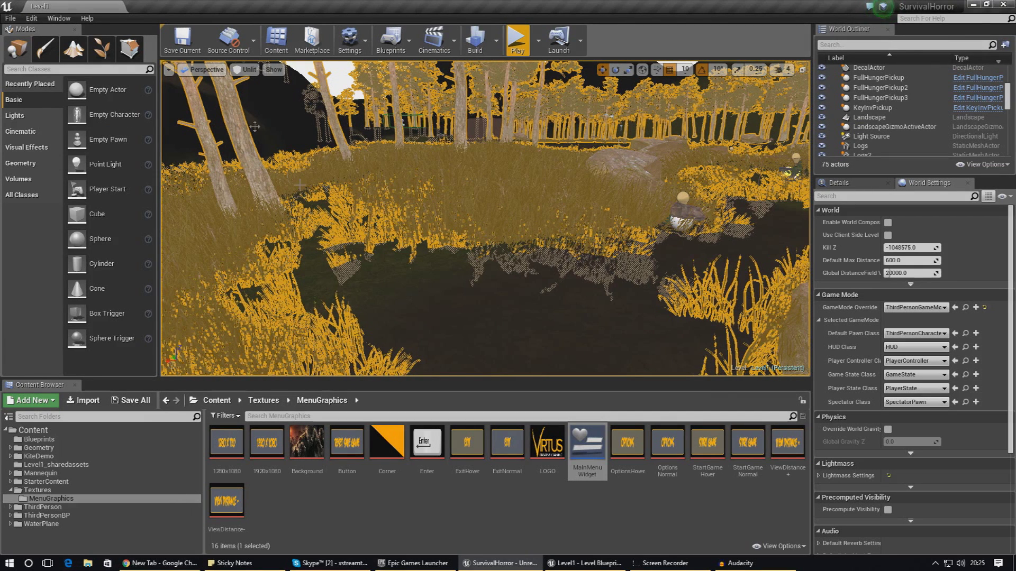
Open the Main Menu Level from the project's Content folder.
{"action": "left_click", "coordinate": [11, 18]}
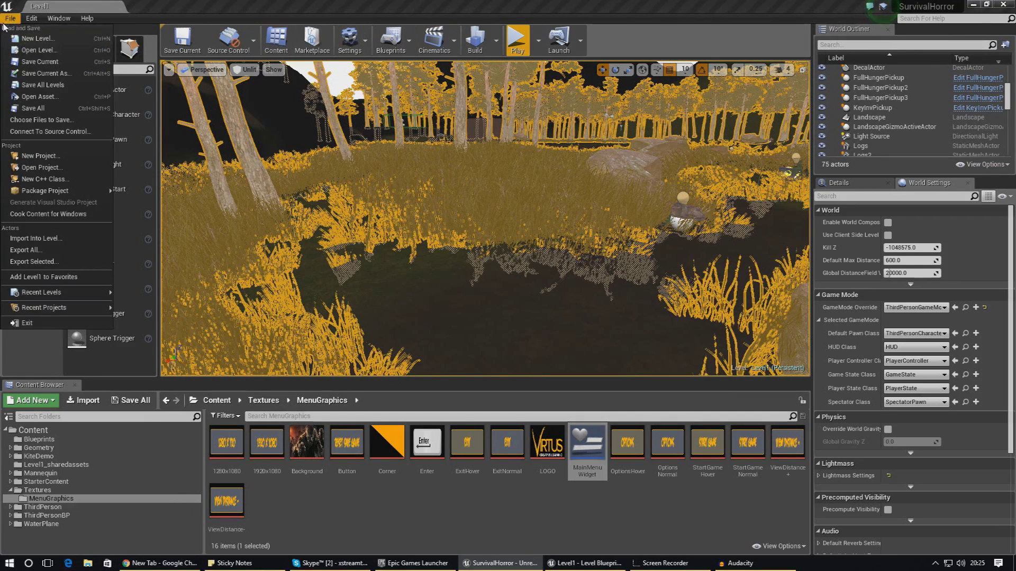
{"action": "left_click", "coordinate": [32, 45]}
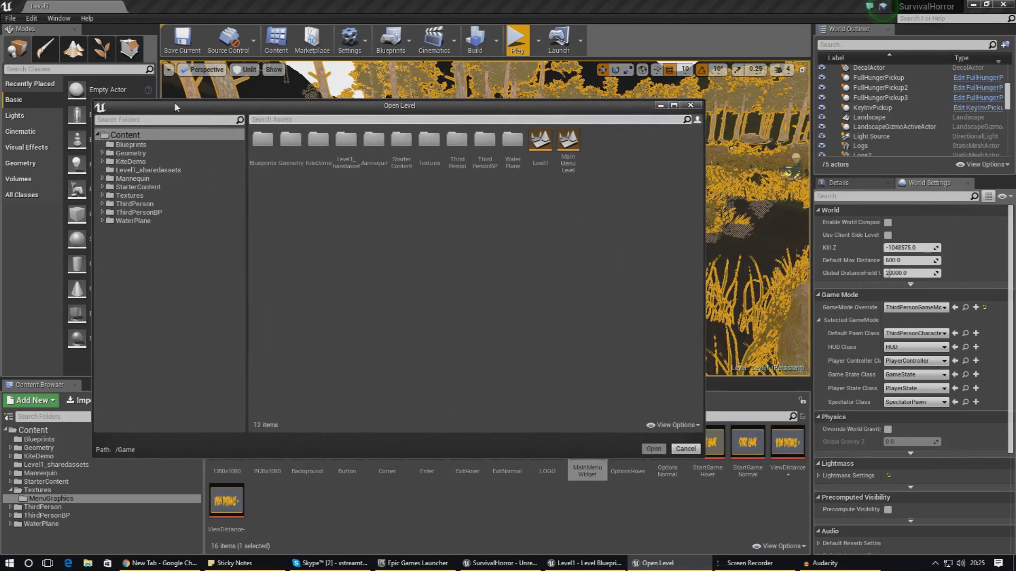
{"action": "left_click", "coordinate": [577, 153]}
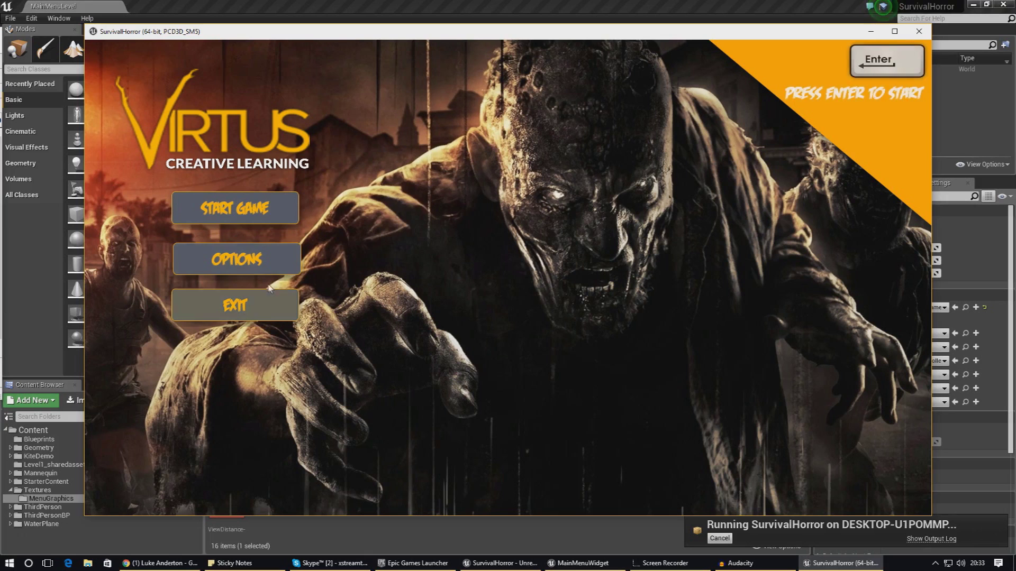
Test the Options and Exit area of the running main menu with the cursor, and start the game from it.
{"action": "left_click", "coordinate": [267, 268]}
{"action": "left_click", "coordinate": [233, 355]}
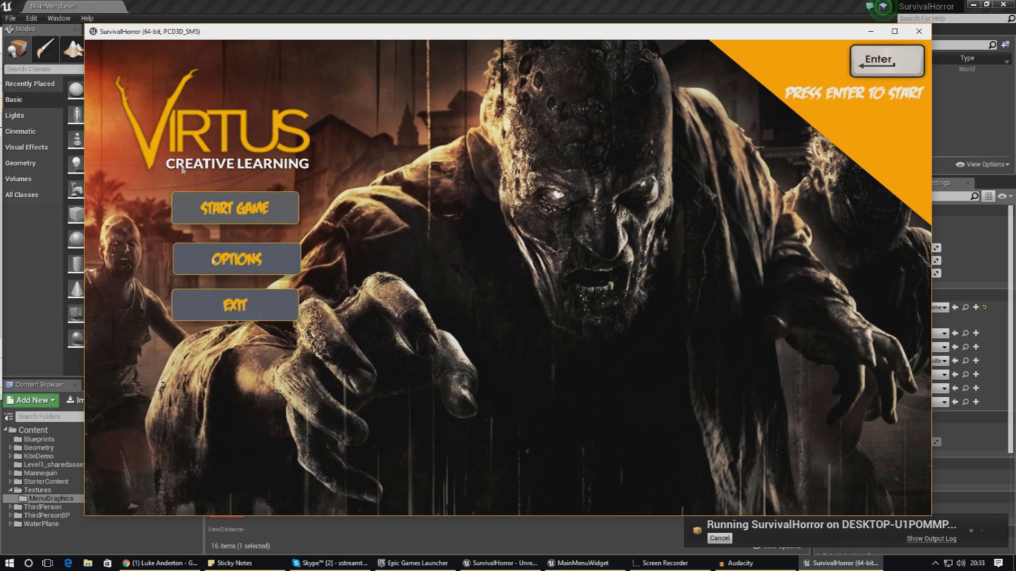
{"action": "left_click", "coordinate": [247, 206]}
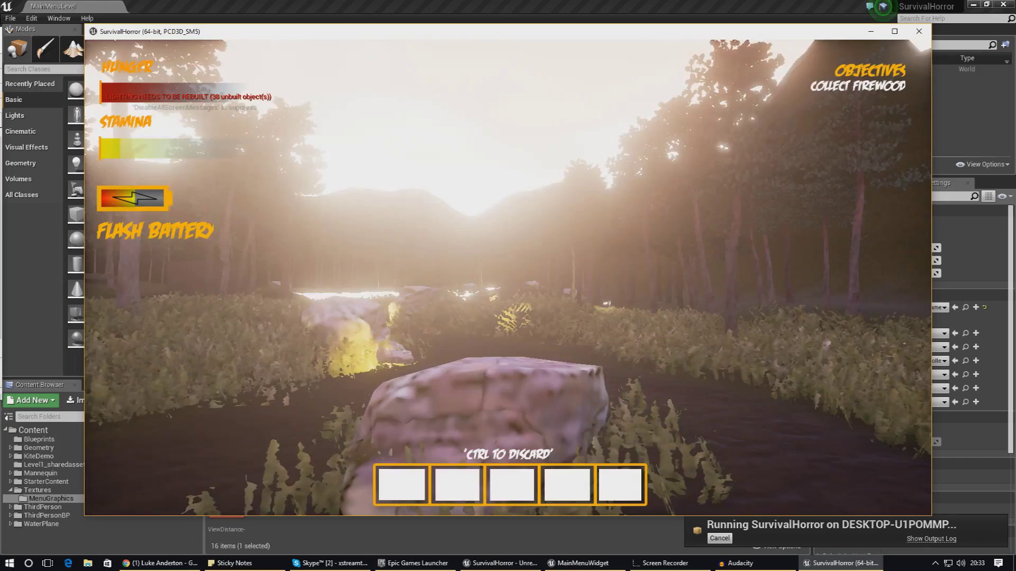
Play through Level1 to test character movement, toggle the flashlight, collect the key, and walk to the lake island.
{"action": "key", "text": "w"}
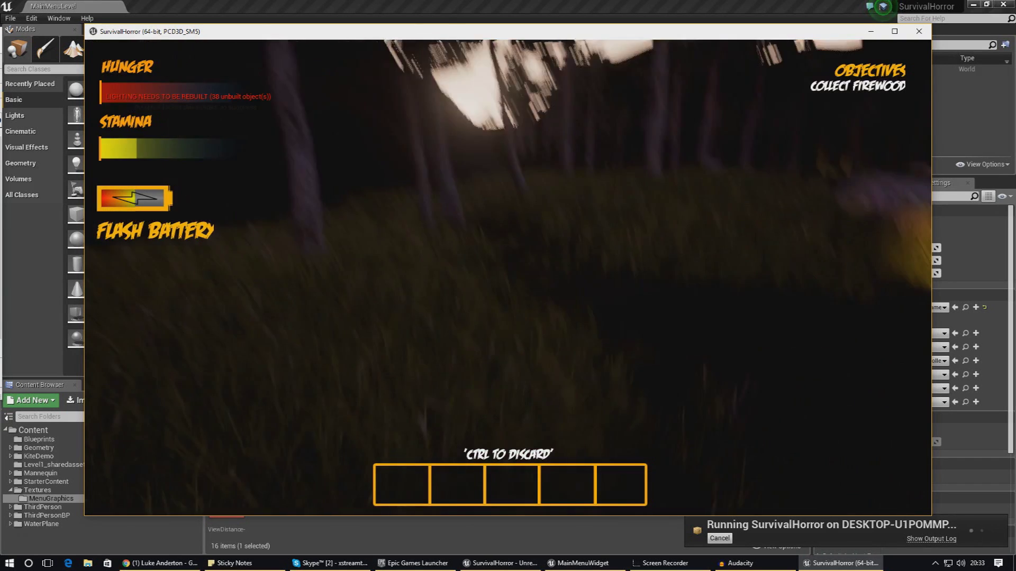
{"action": "key", "text": "f"}
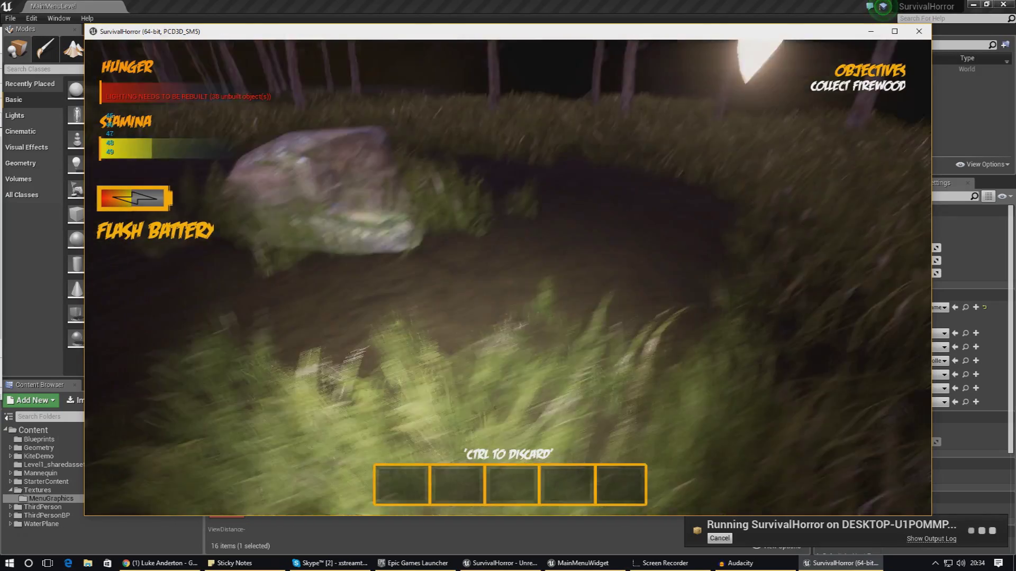
{"action": "key", "text": "w"}
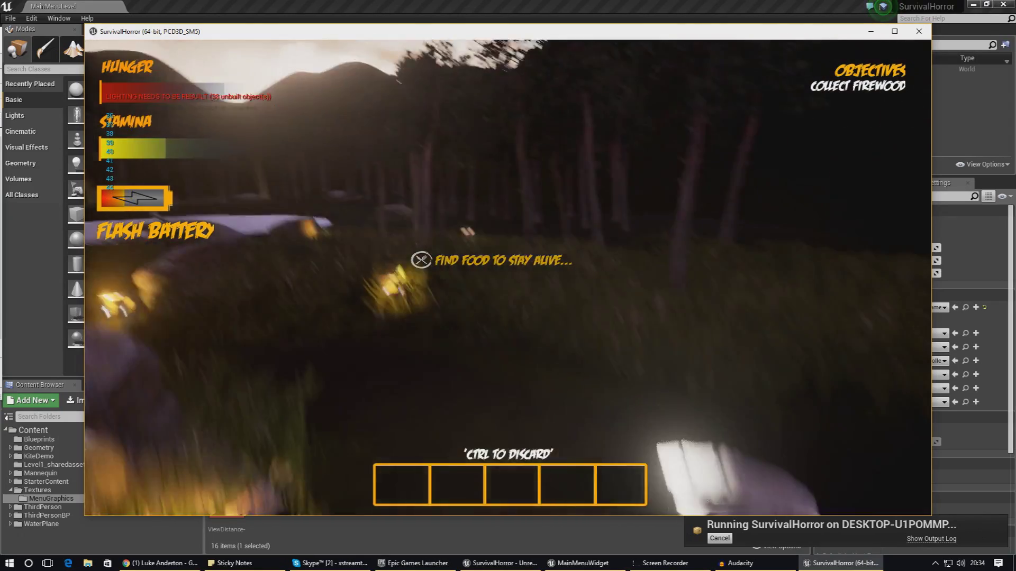
{"action": "key", "text": "w"}
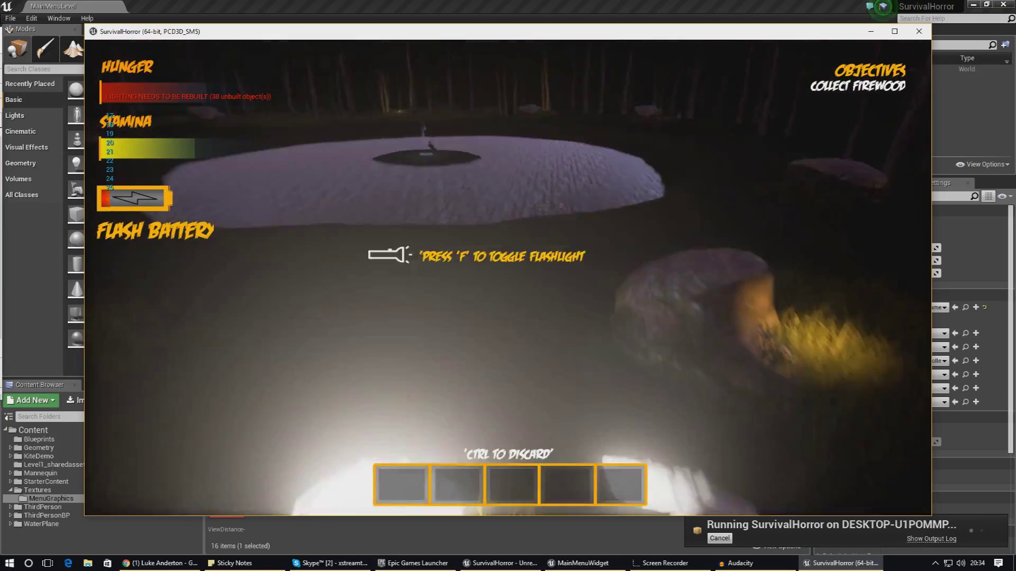
{"action": "key", "text": "w"}
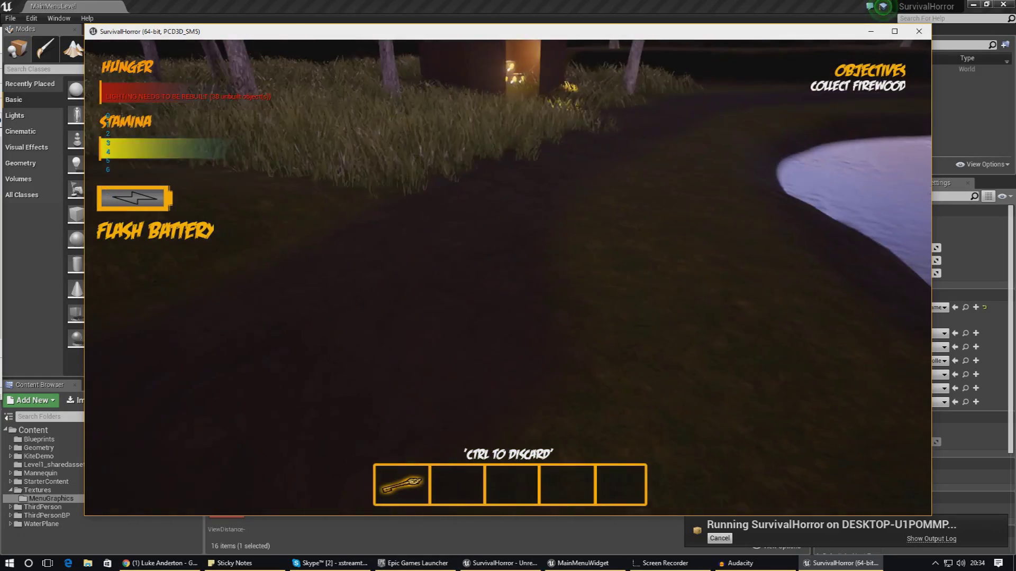
{"action": "key", "text": "w"}
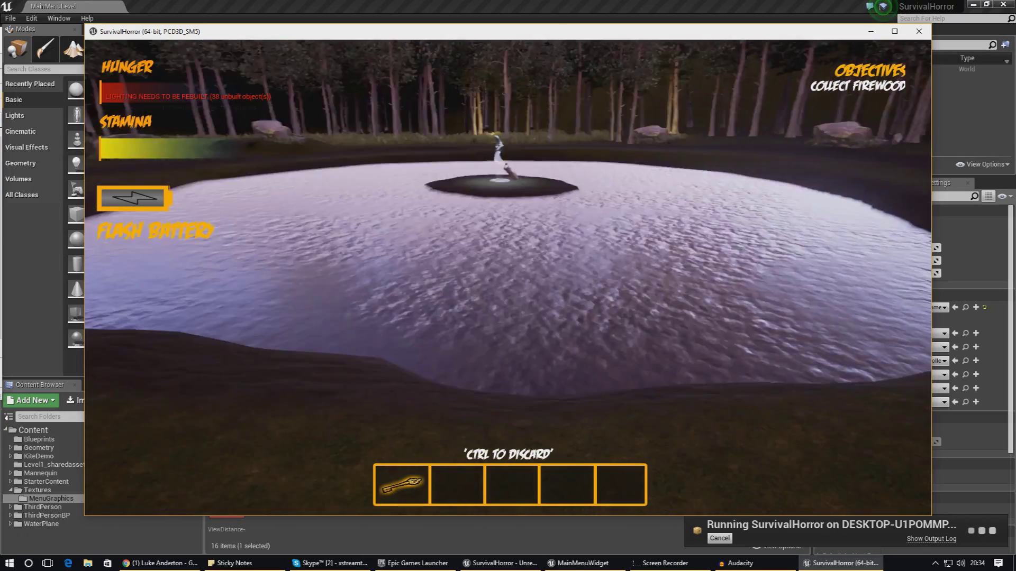
{"action": "key", "text": "w"}
{"action": "key", "text": "w"}
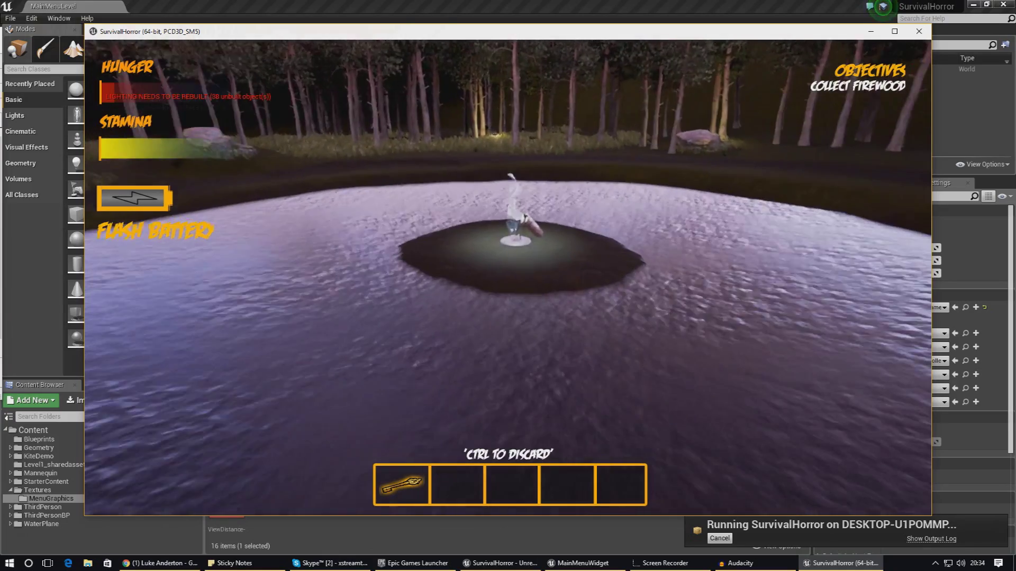